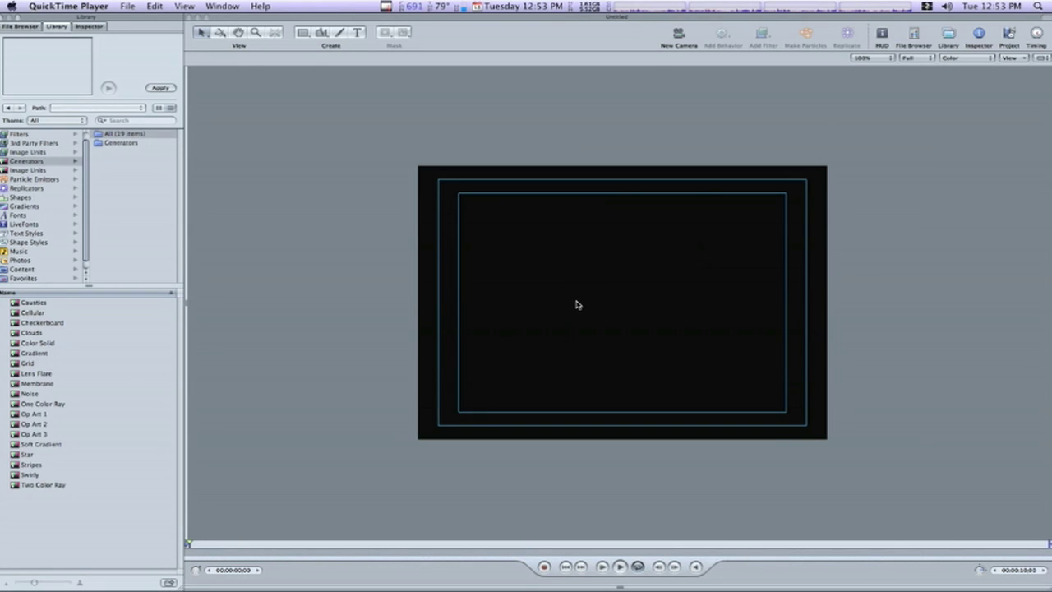
Add the text "PC SUCKS" to the canvas and set its typeface to Bold
left_click(358, 33)
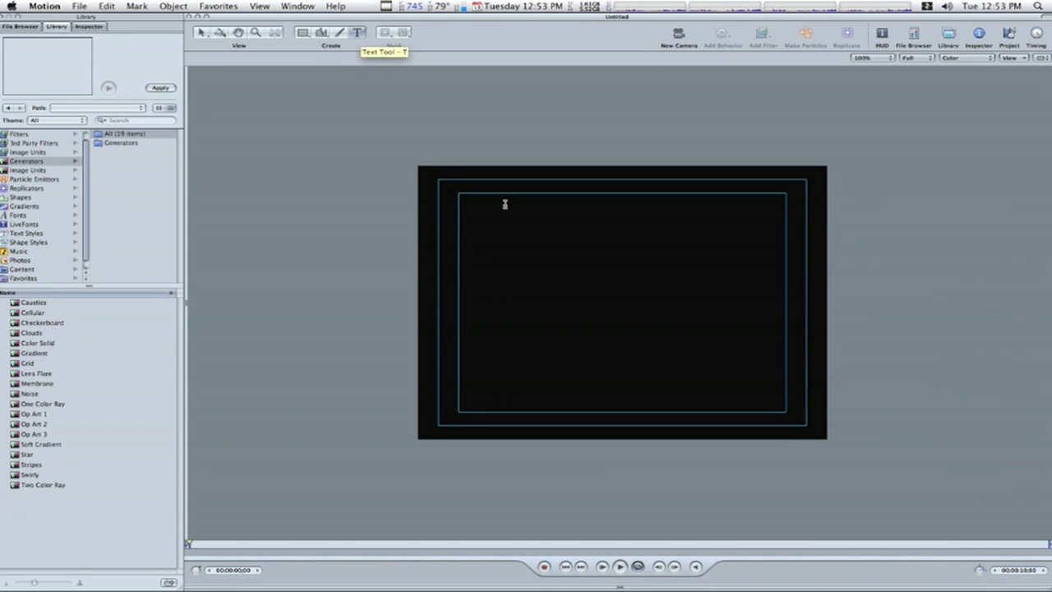
left_click(503, 261)
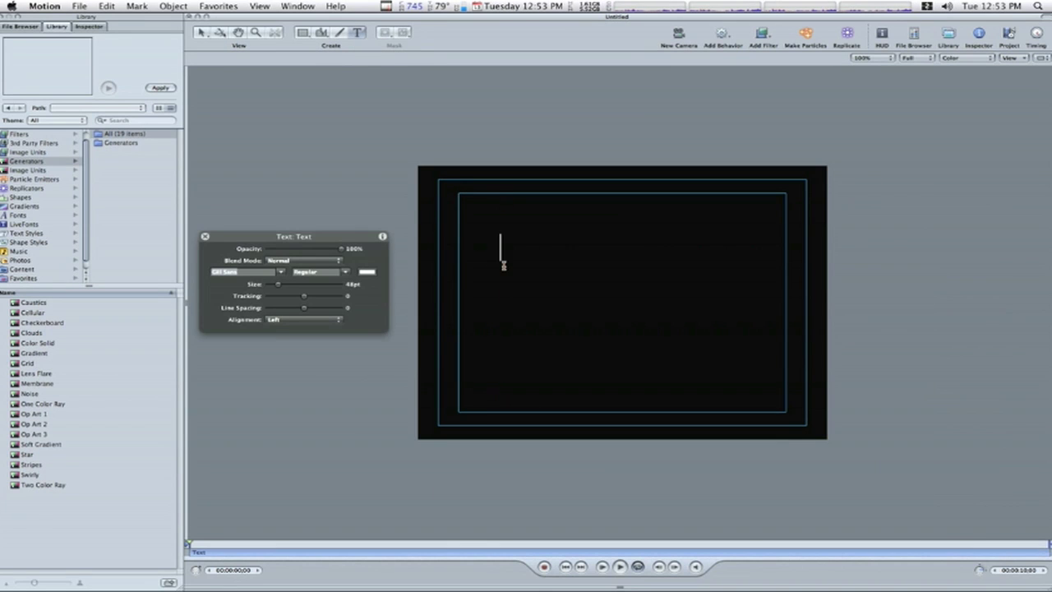
type("PC SUCKS")
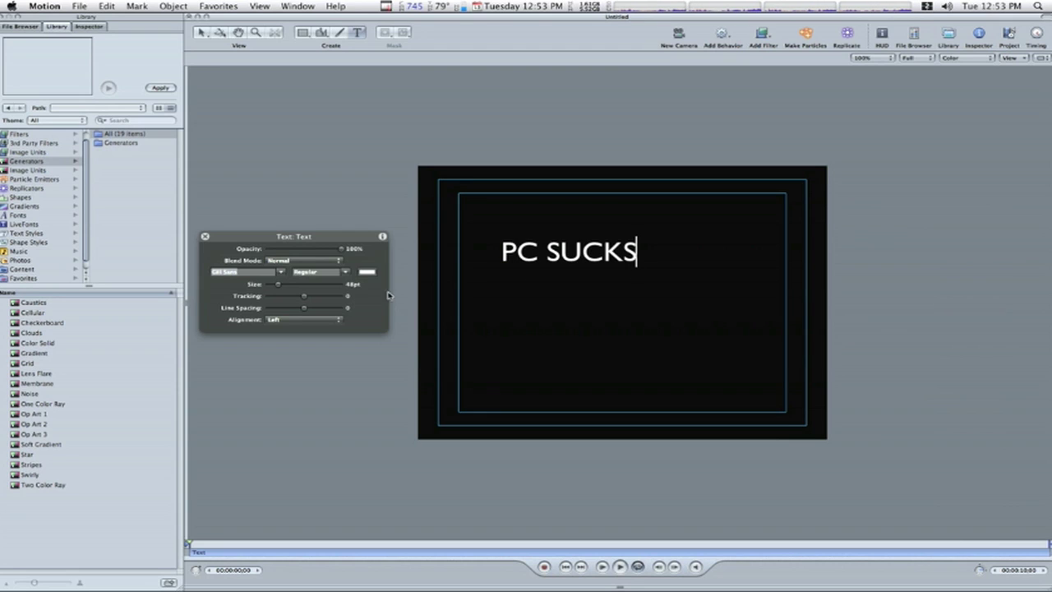
left_click(347, 273)
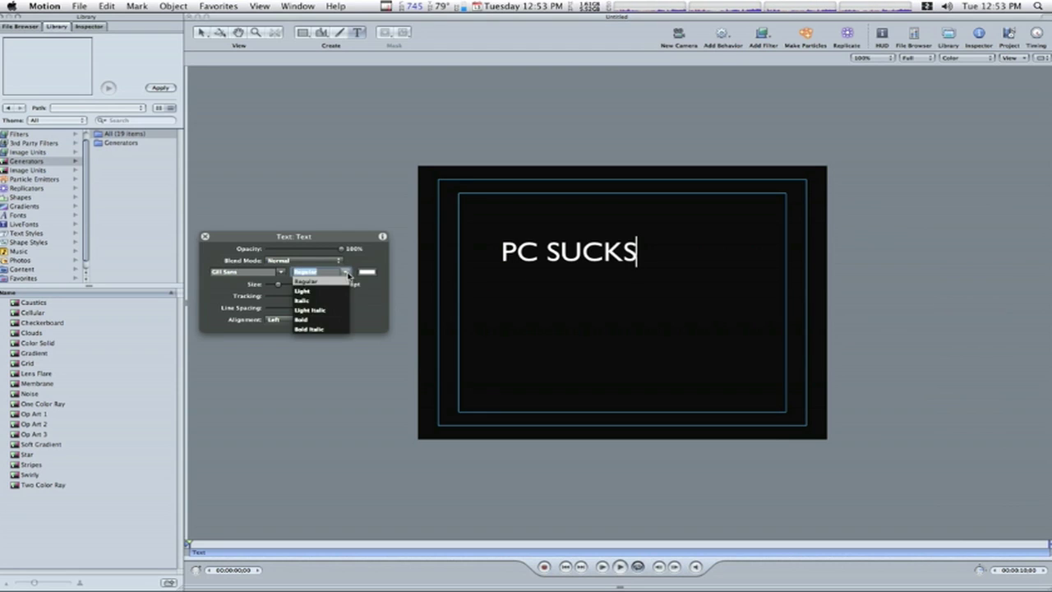
left_click(326, 319)
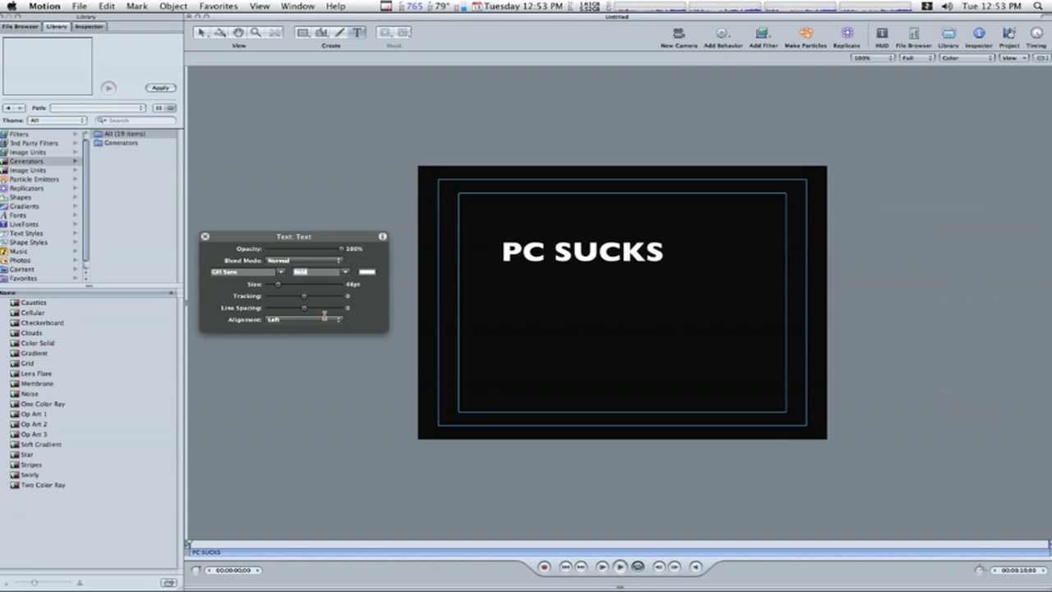
Set the font size of the PC SUCKS text to 400 pt in its format settings
left_click(88, 27)
left_click(108, 129)
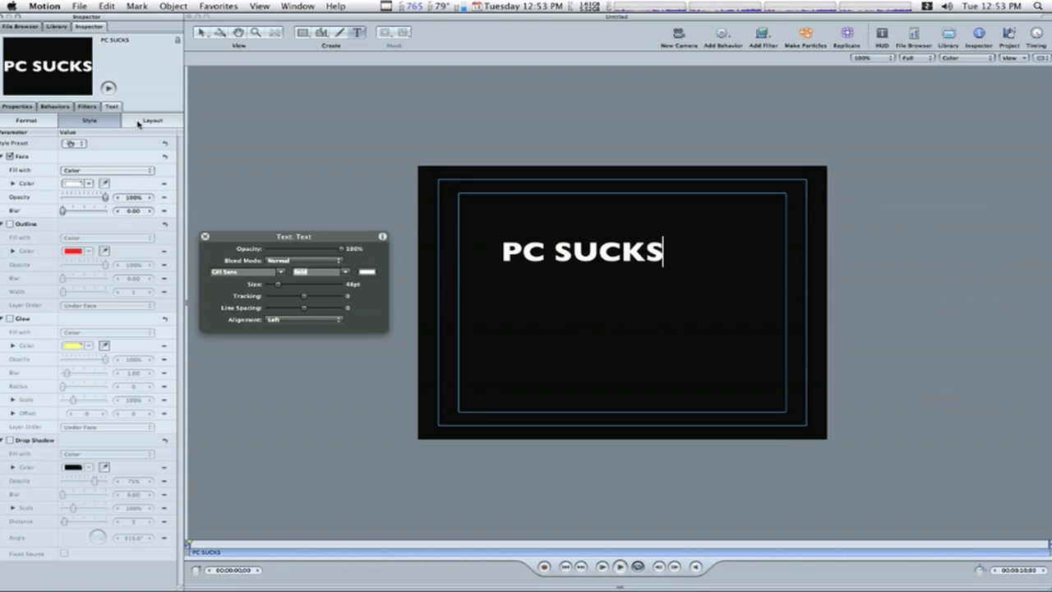
left_click(140, 121)
left_click(54, 121)
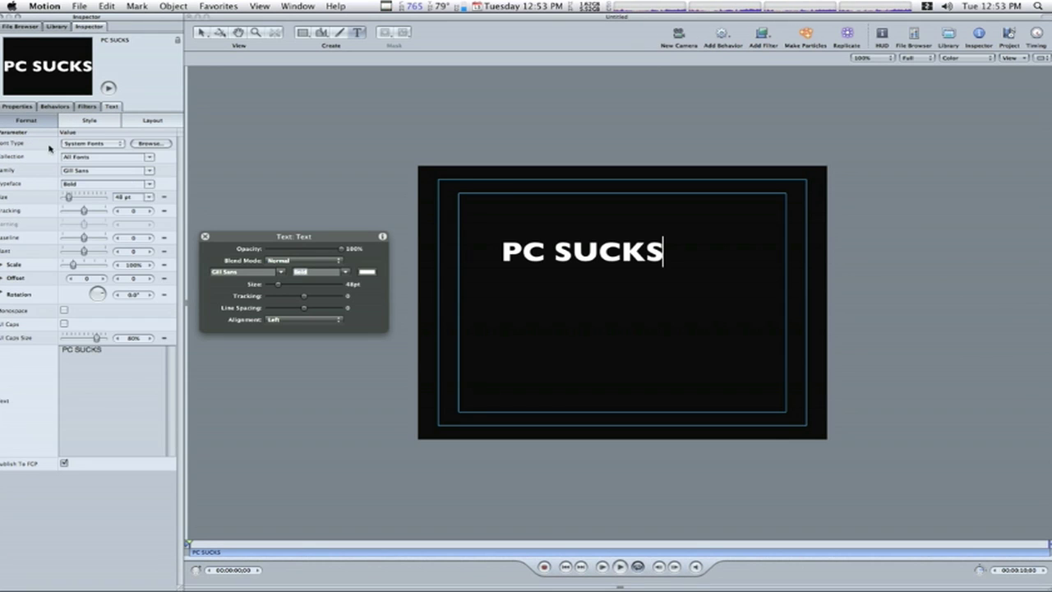
left_click(122, 198)
type("400")
key("Return")
Move the enlarged text out of the frame so it starts just beyond the frame's right edge
left_click(570, 211)
key("Escape")
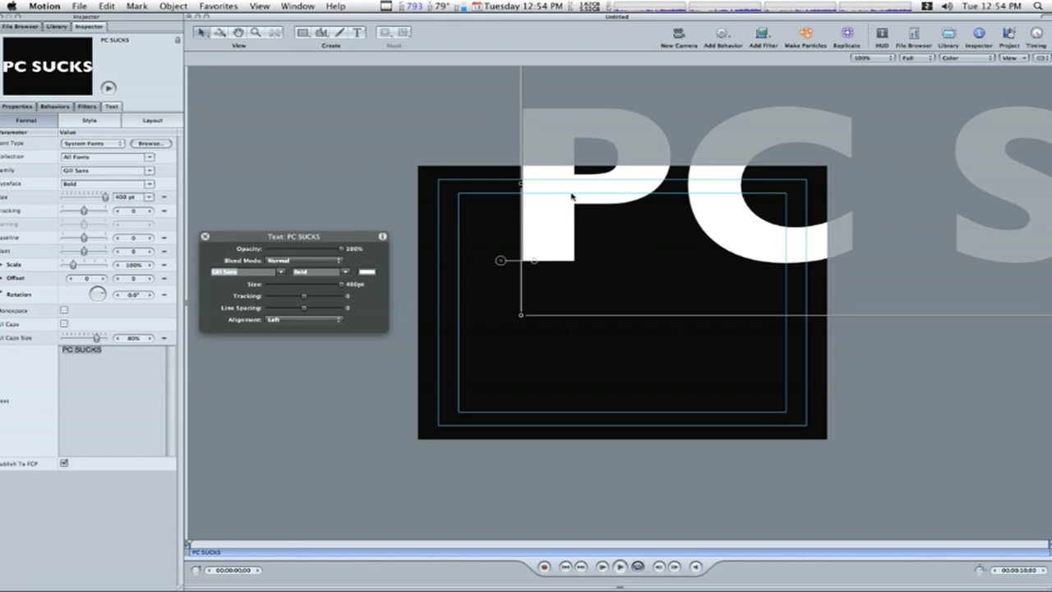
left_click_drag(572, 197, 878, 361)
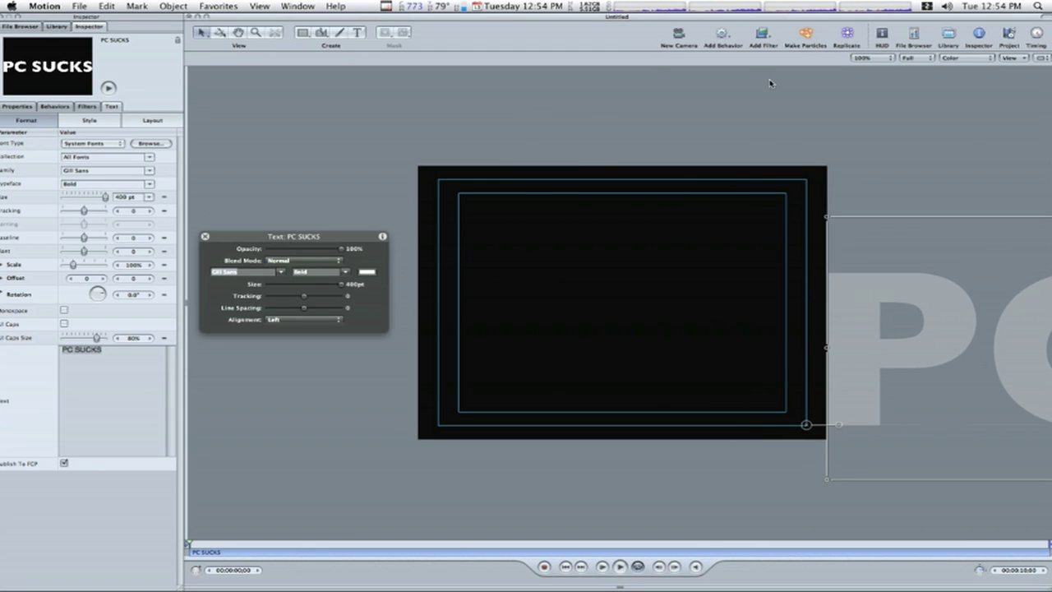
Add the Basic Motion Throw behavior to the text and aim it leftward at nearly full speed
left_click(724, 36)
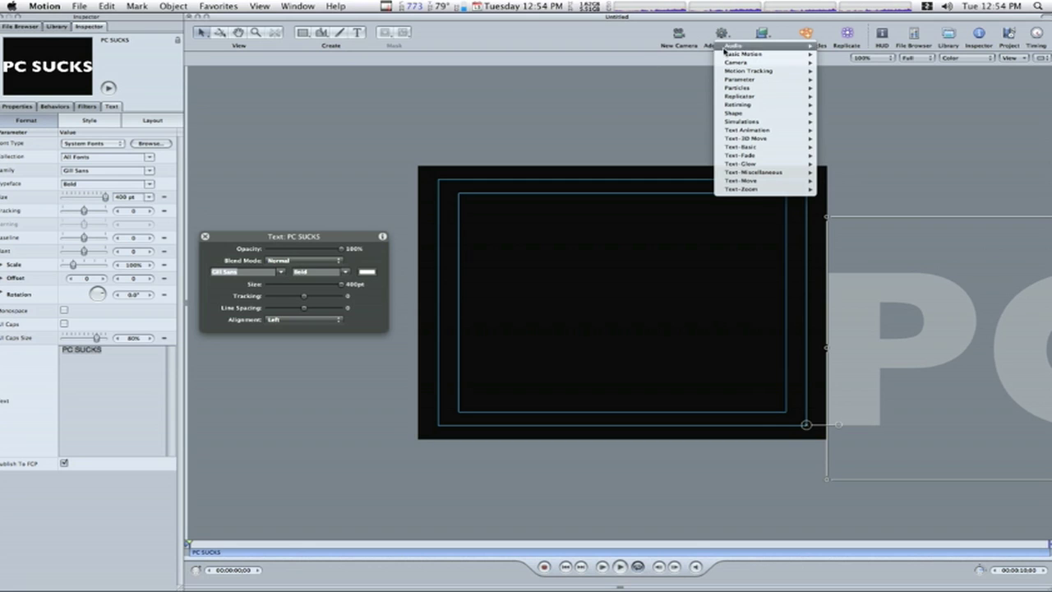
mouse_move(736, 62)
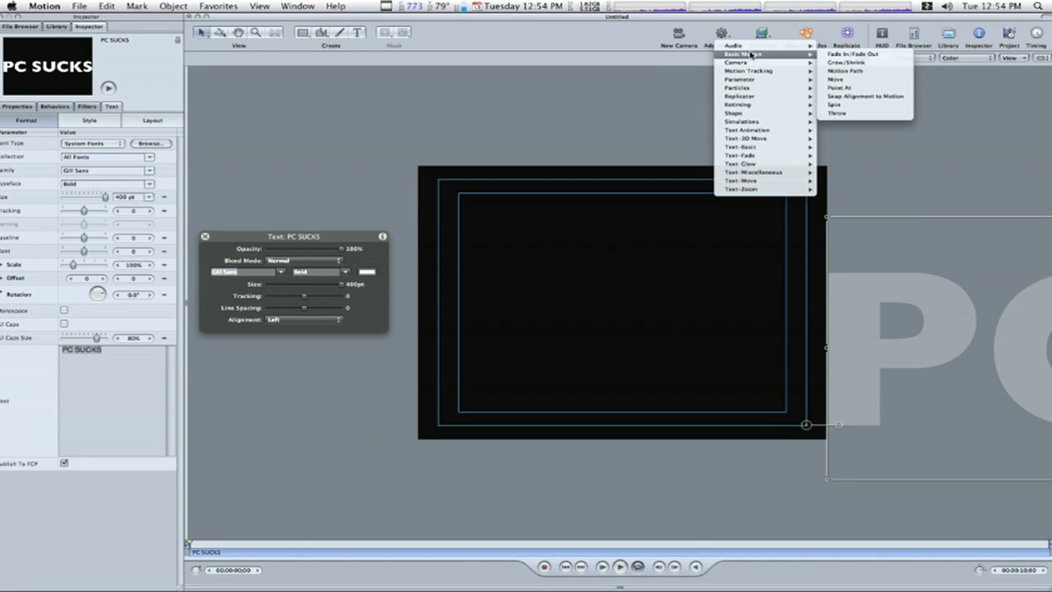
left_click(859, 114)
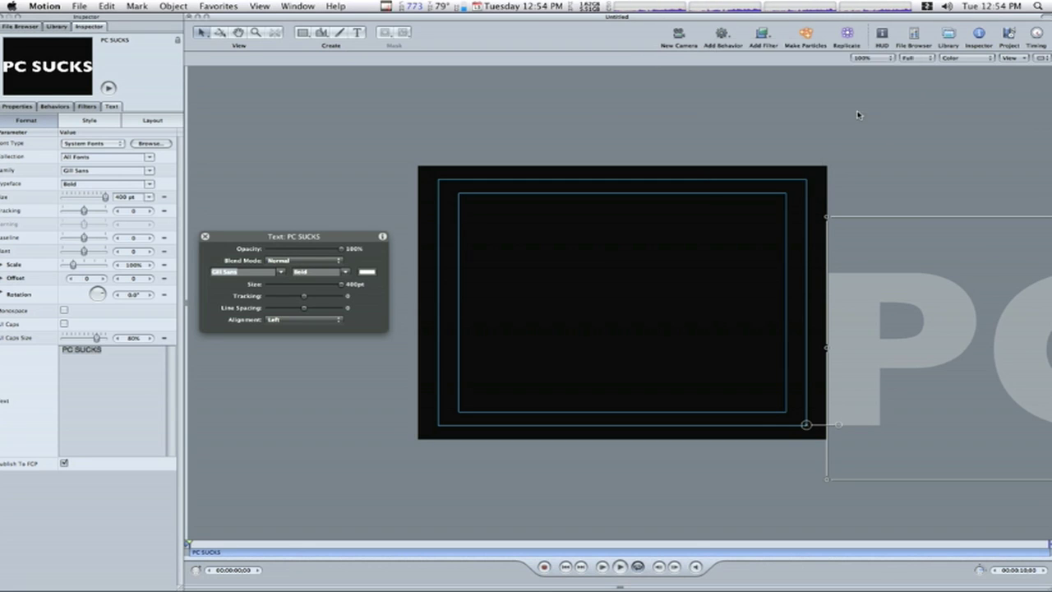
key("super+Tab")
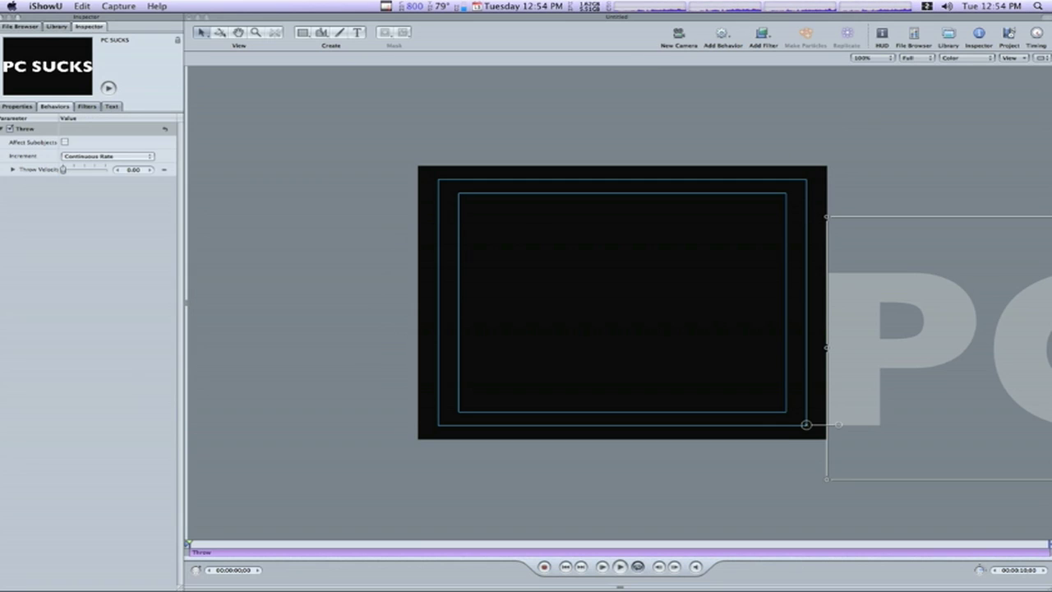
key("super+Tab")
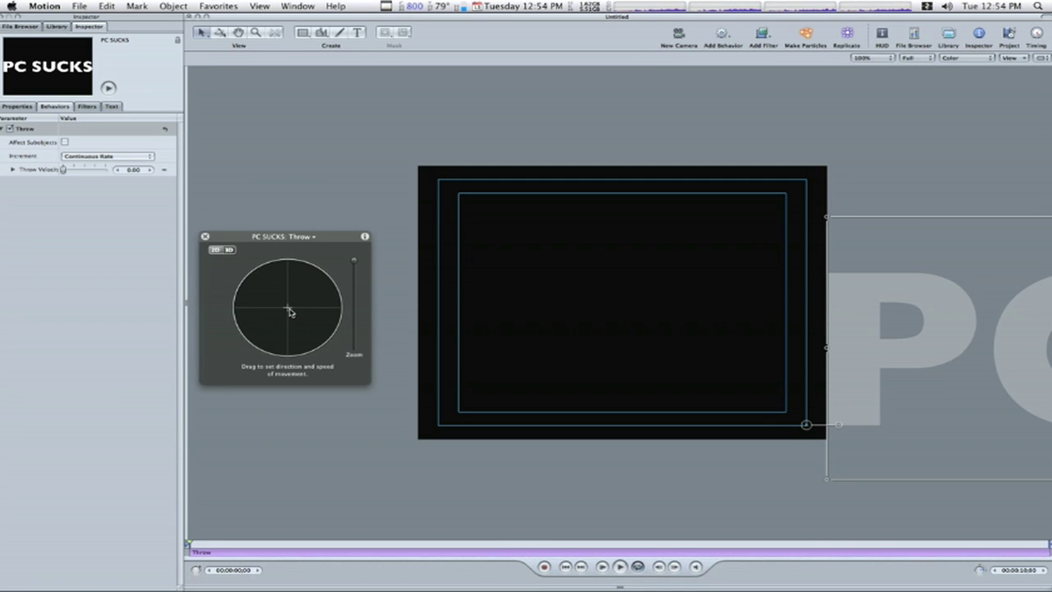
left_click_drag(288, 310, 232, 310)
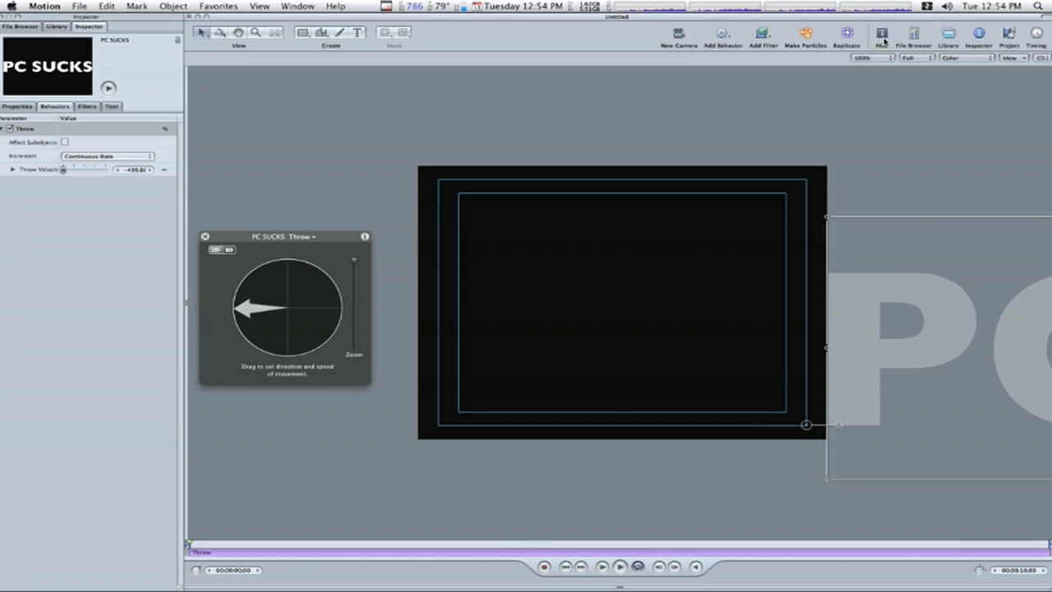
Correct the Throw to travel level to the left at a velocity of -500, checking the motion in playback
left_click(620, 566)
left_click(620, 566)
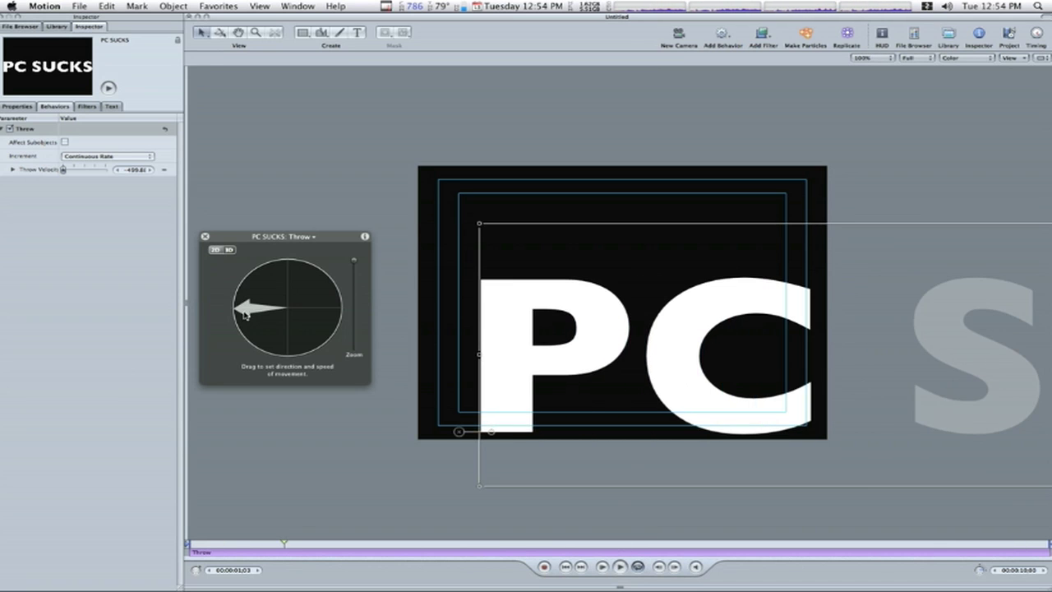
left_click_drag(243, 311, 231, 309)
left_click(620, 567)
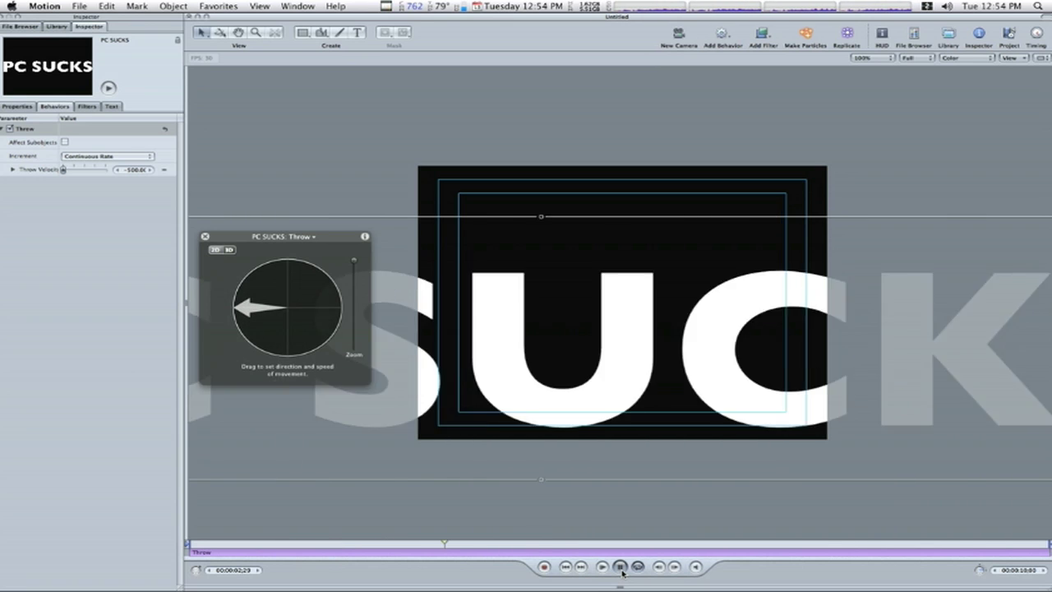
left_click(620, 566)
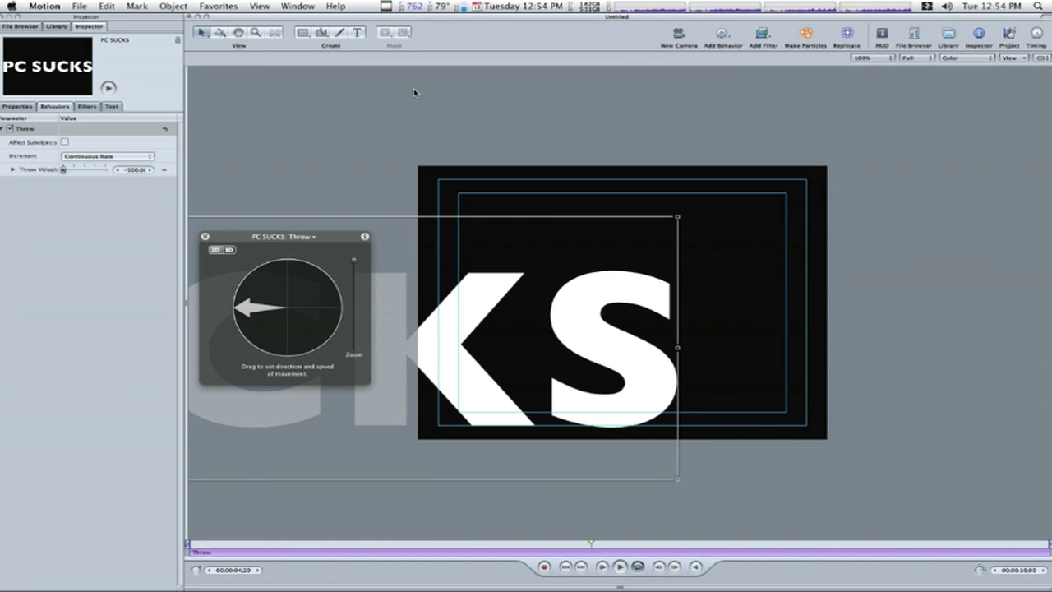
Turn on Fixed Resolution for the group holding the text, with a width of 920 and a height of 600
key("F5")
left_click(225, 118)
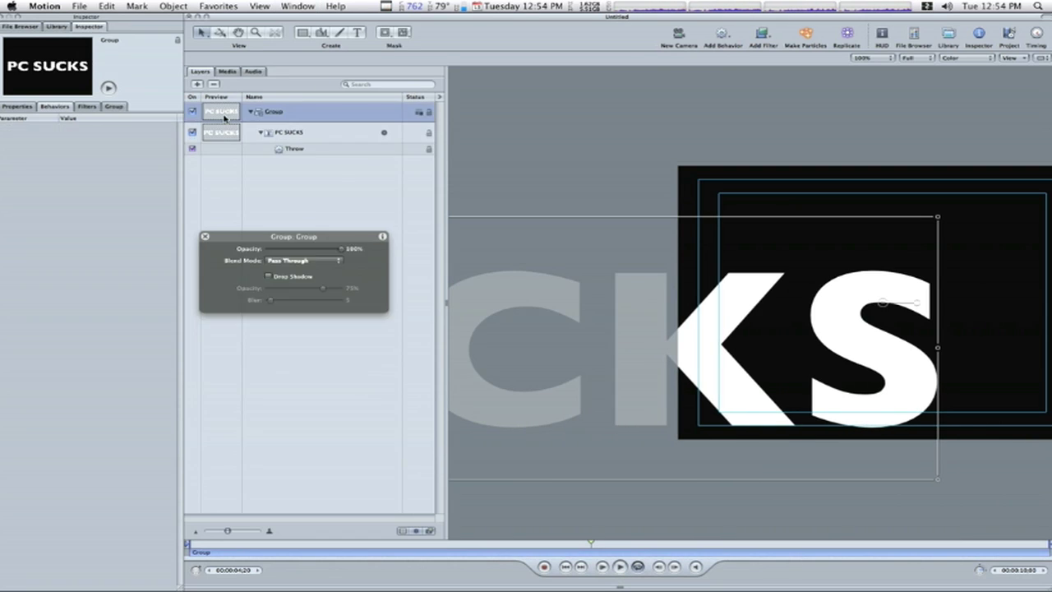
left_click(114, 106)
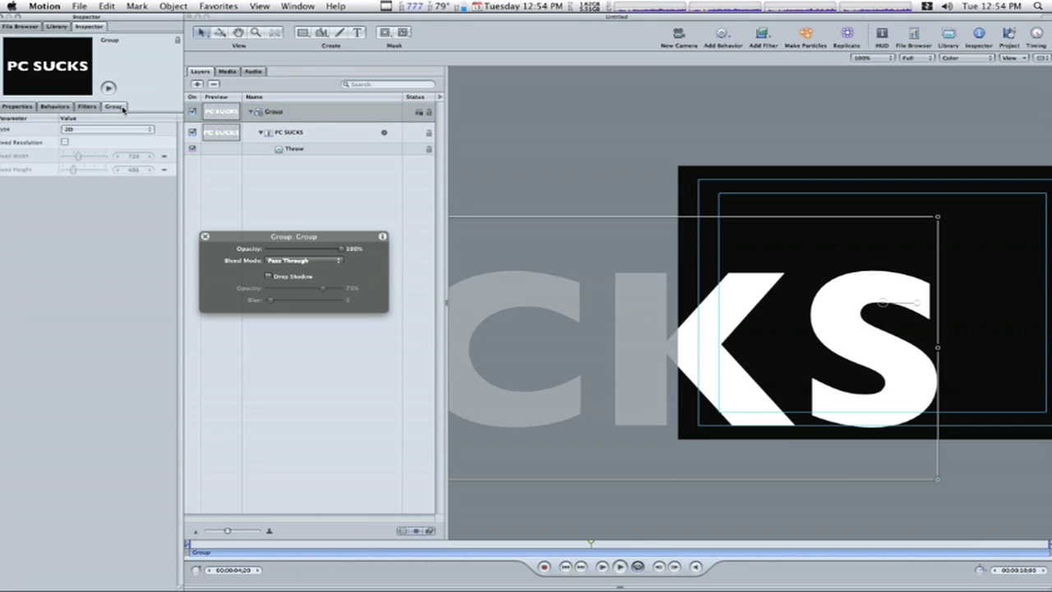
left_click(65, 142)
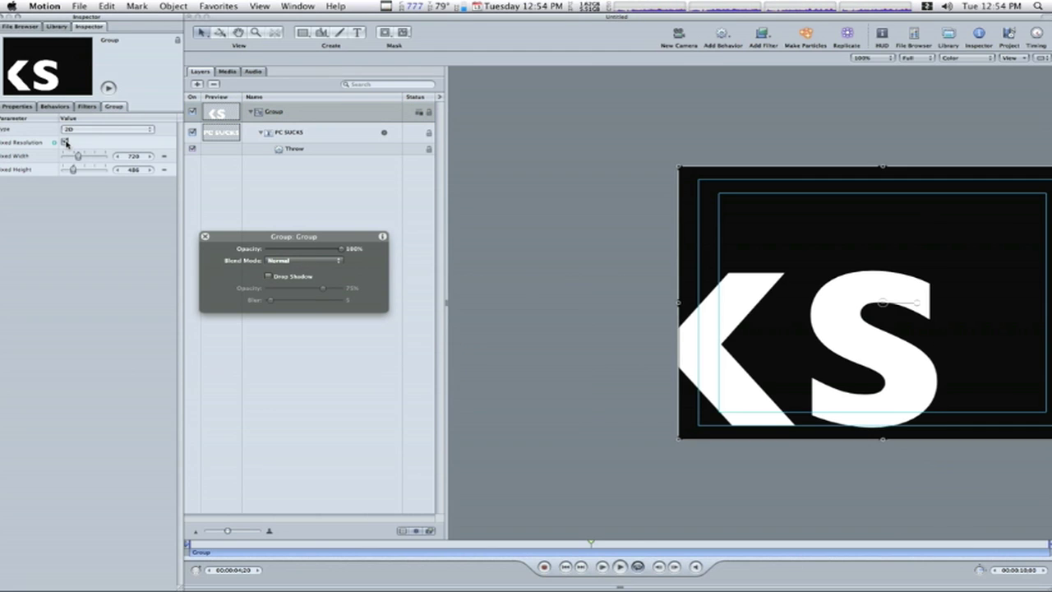
left_click(133, 156)
type("920")
key("Return")
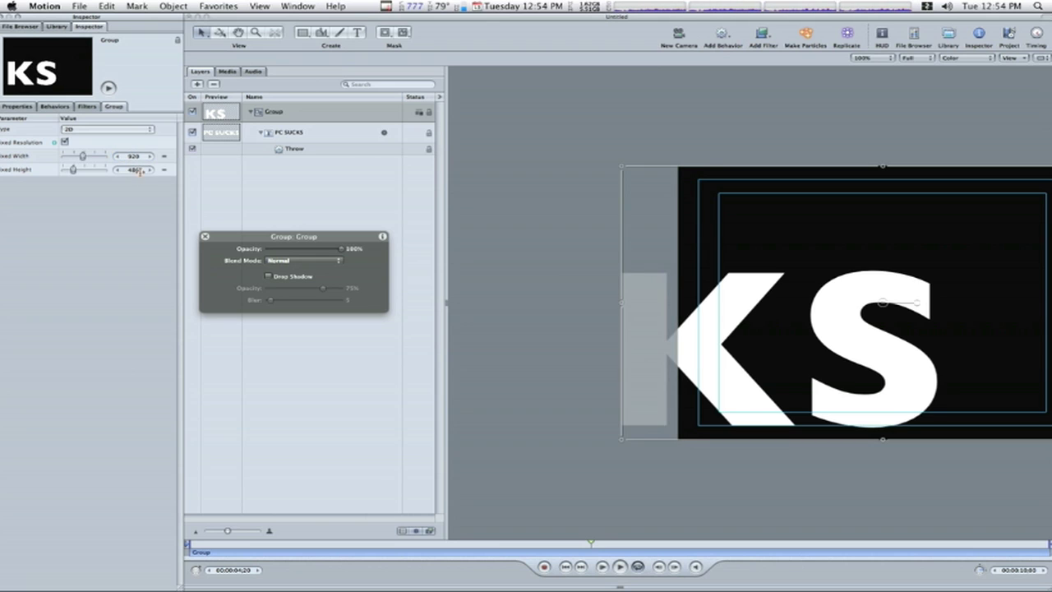
left_click(138, 170)
type("600")
key("Return")
Rename the group as Text
key("super+Tab")
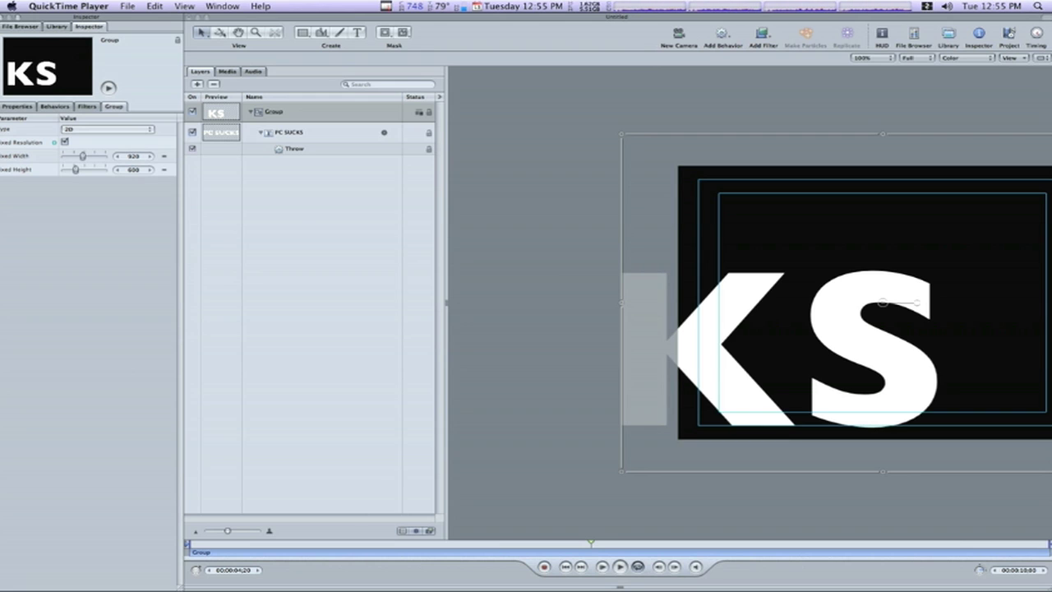
left_click(282, 113)
double_click(282, 113)
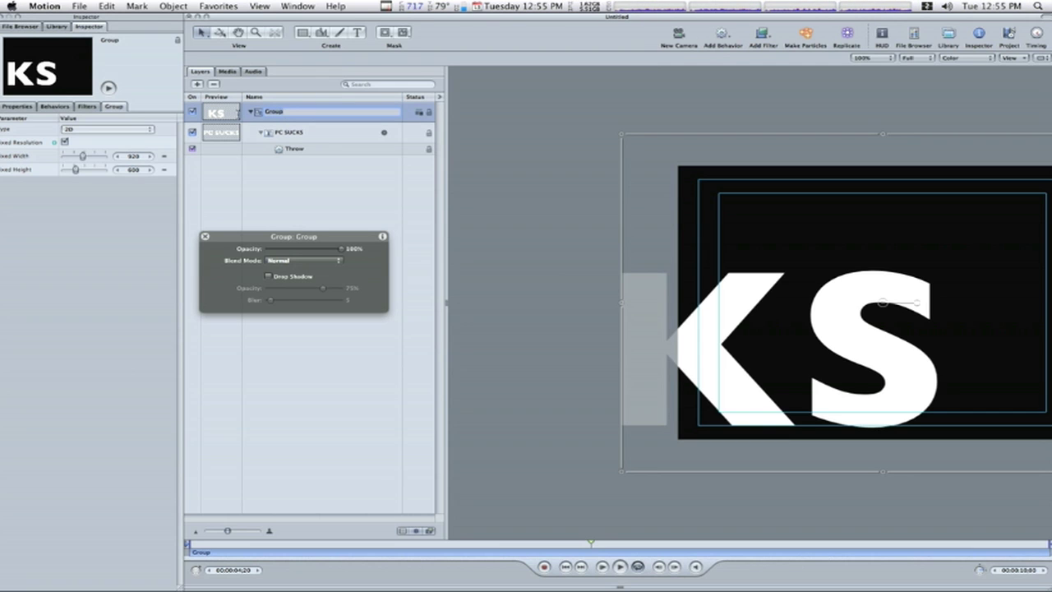
type("Text")
left_click(282, 169)
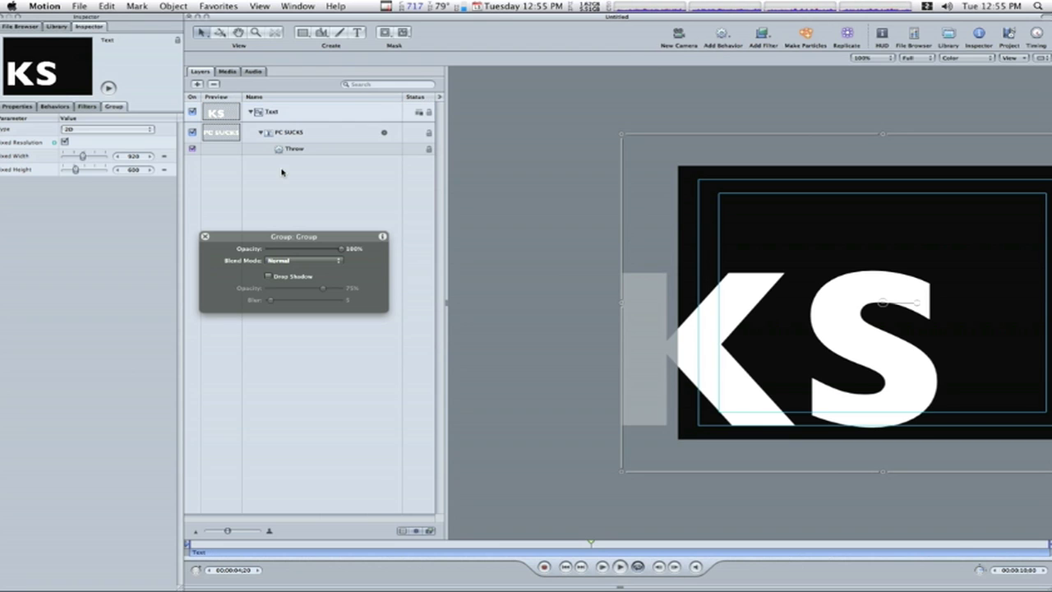
Apply the Sphere distortion filter to the Text group and play the animation
left_click(297, 120)
left_click(763, 38)
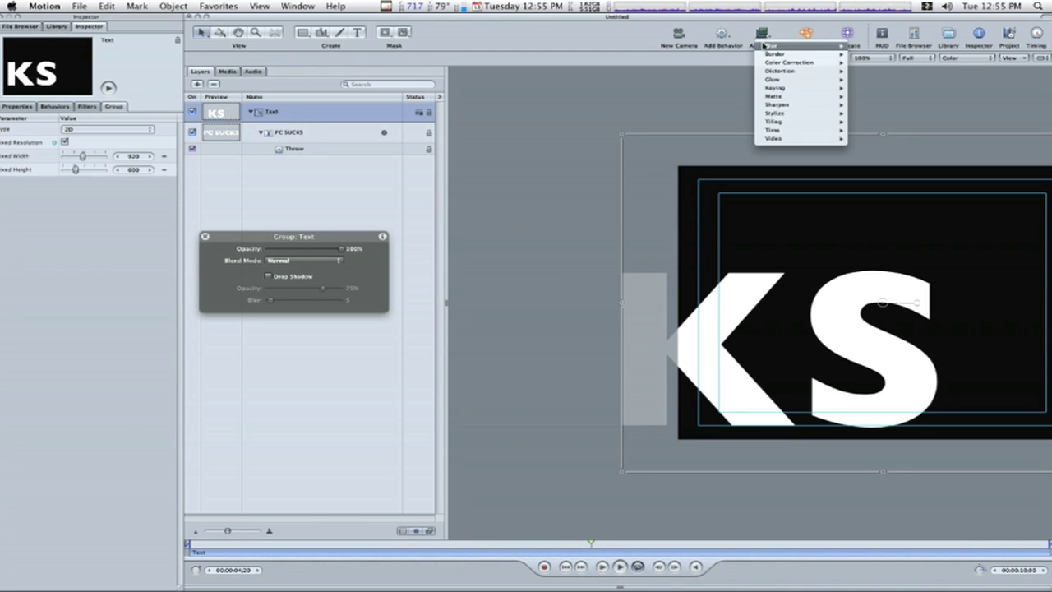
mouse_move(778, 72)
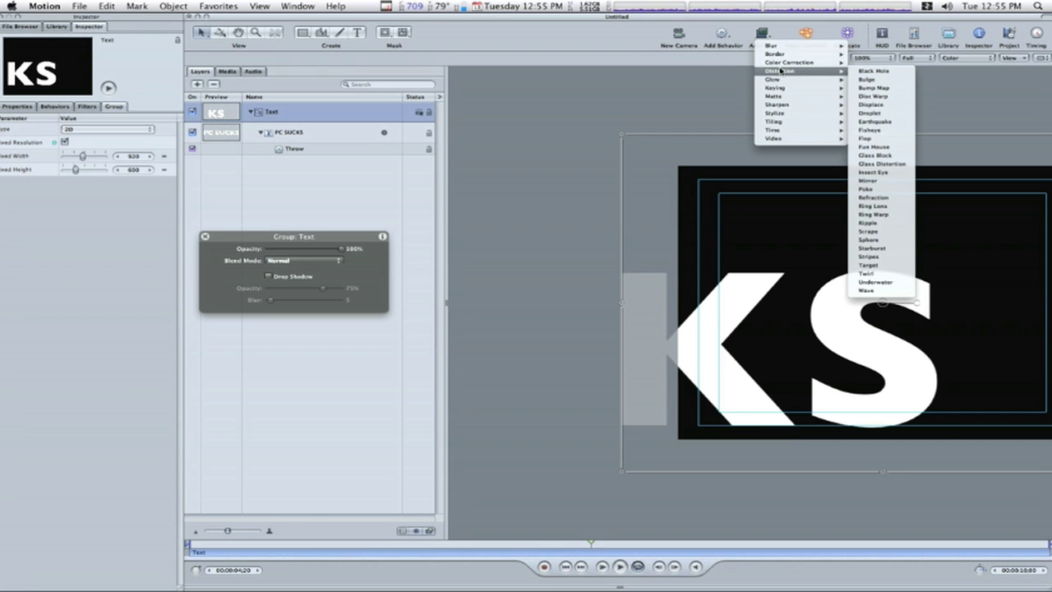
left_click(878, 241)
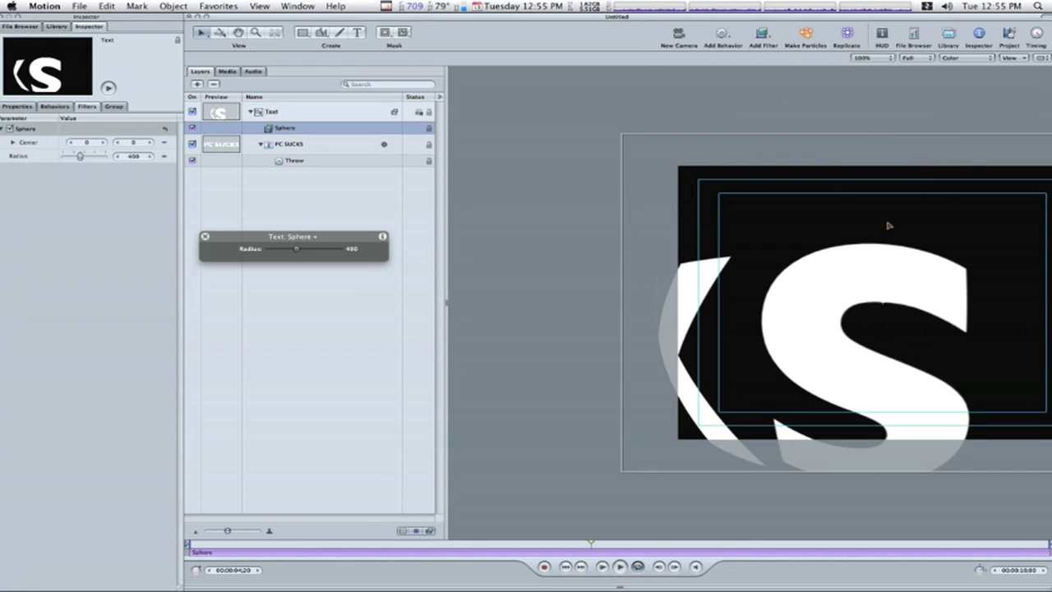
left_click(620, 568)
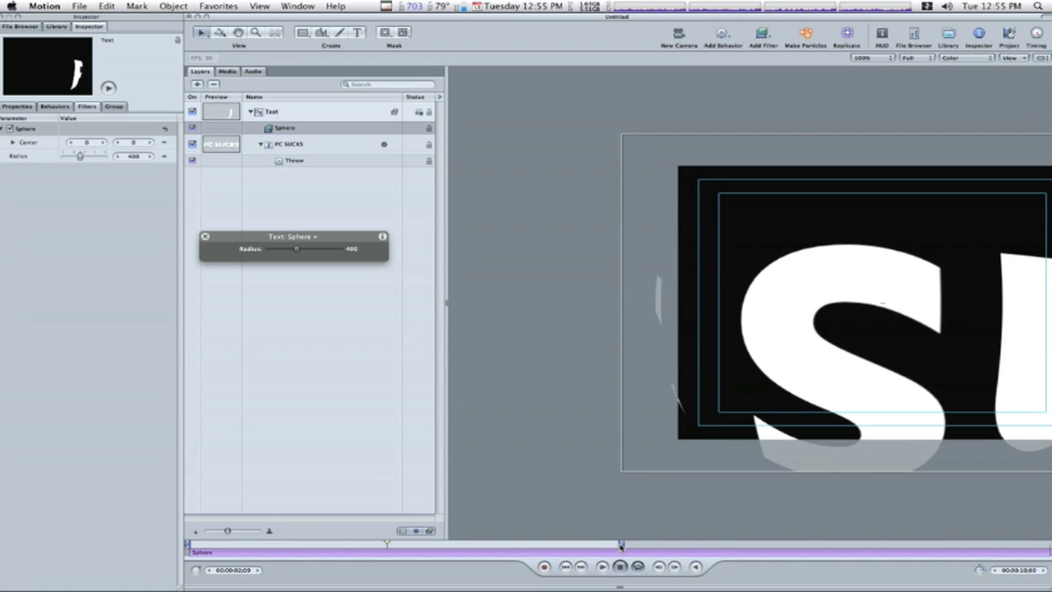
Shift the Sphere filter's center toward the frame's lower-right corner, with a horizontal value of 290
key("super+Tab")
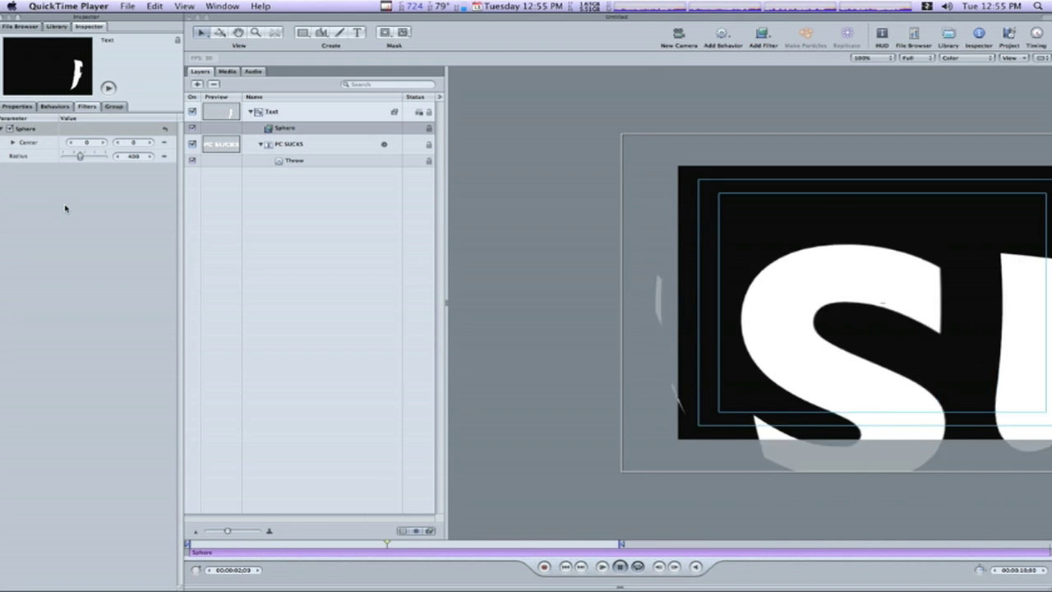
left_click(85, 145)
left_click(84, 142)
left_click_drag(80, 142, 161, 143)
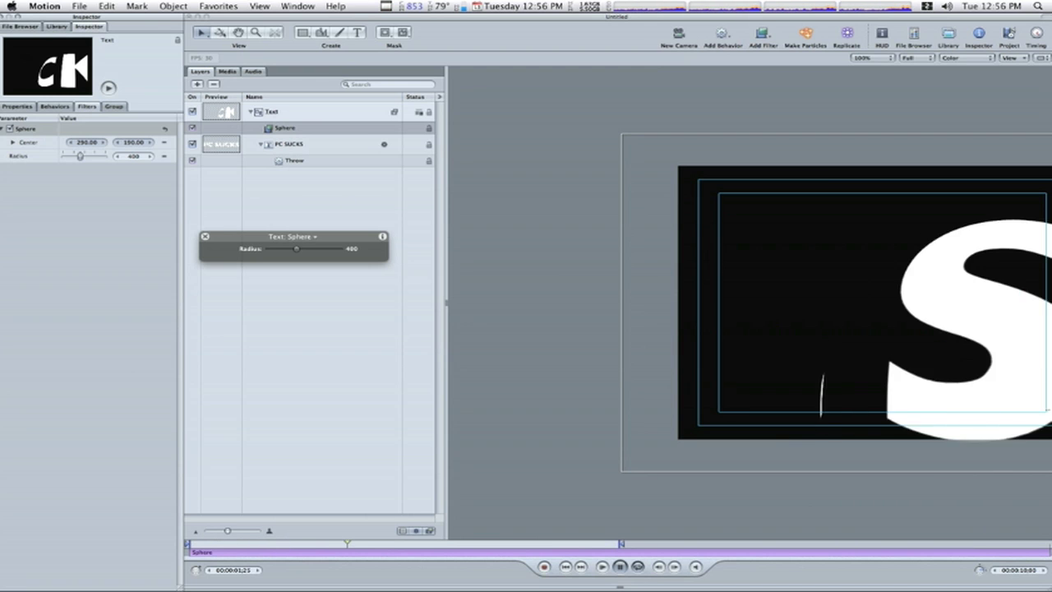
Set the Sphere filter's radius to 750
key("super+Tab")
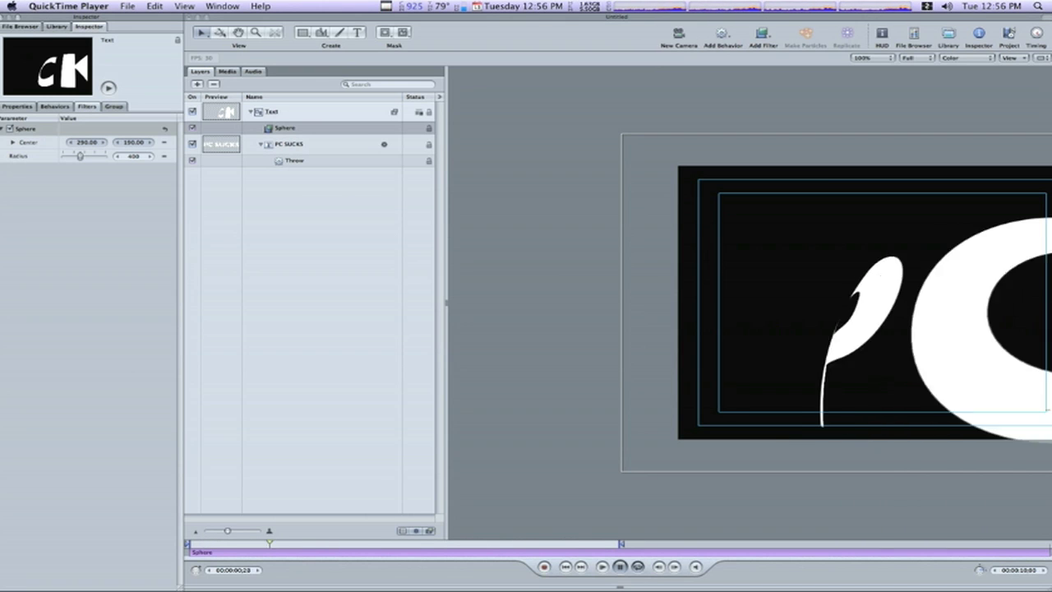
left_click(135, 157)
left_click(135, 157)
type("750")
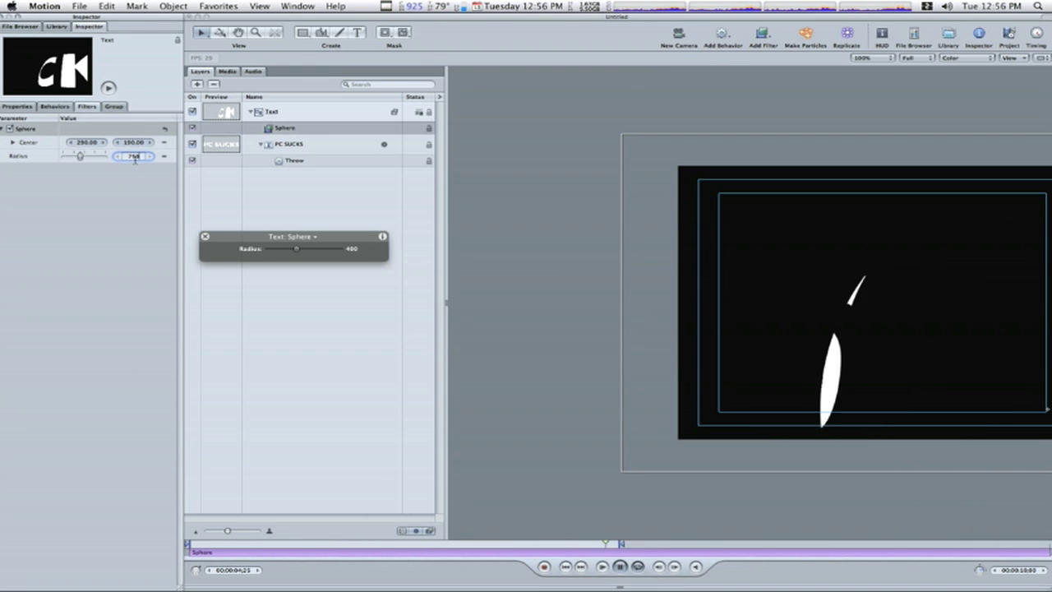
key("Return")
Apply the Extrude stylize filter to the Text group
key("super+Tab")
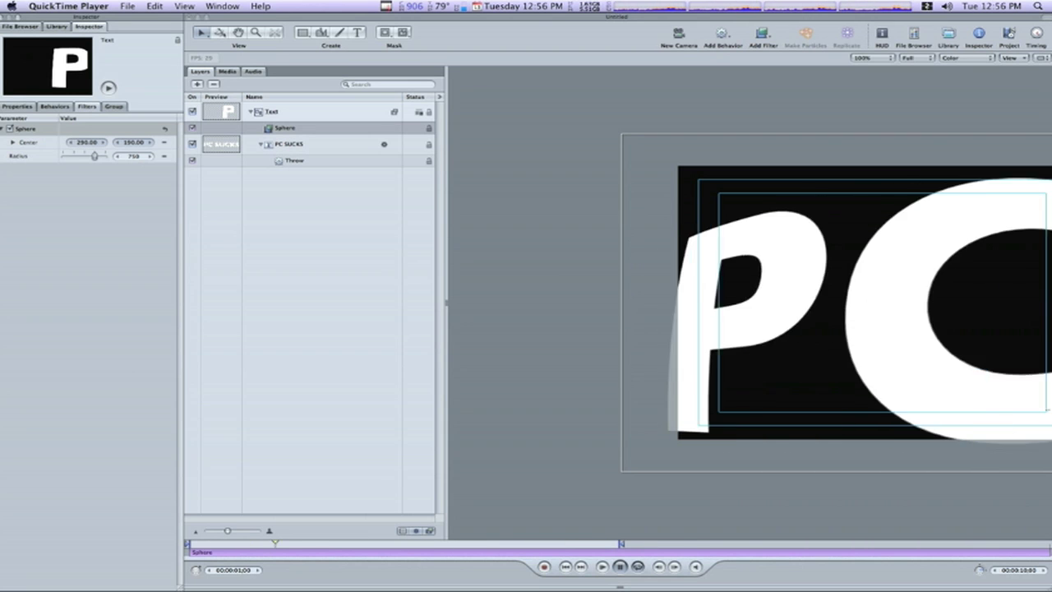
left_click(280, 115)
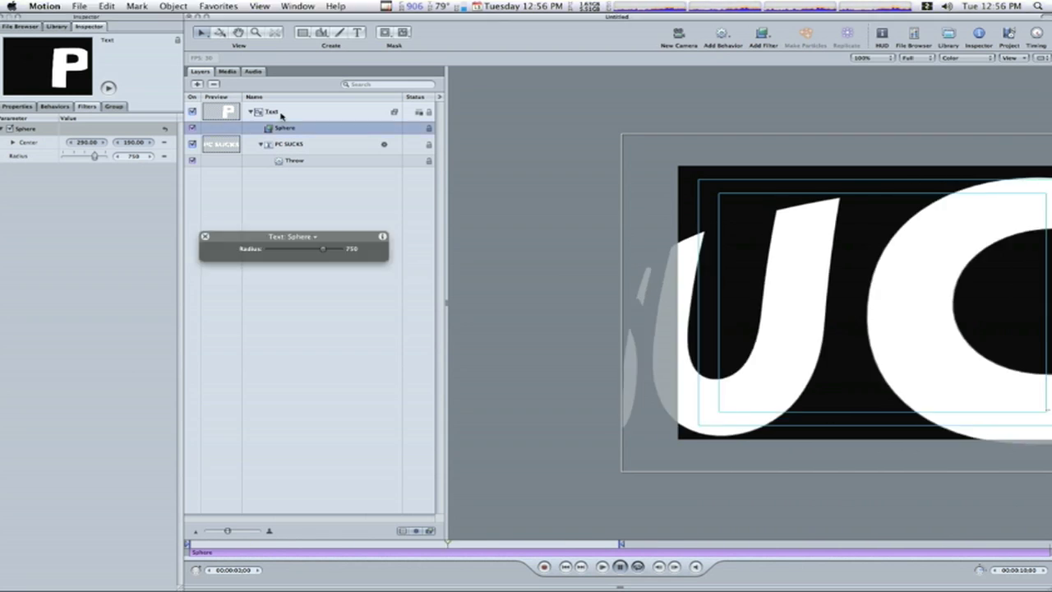
left_click(280, 115)
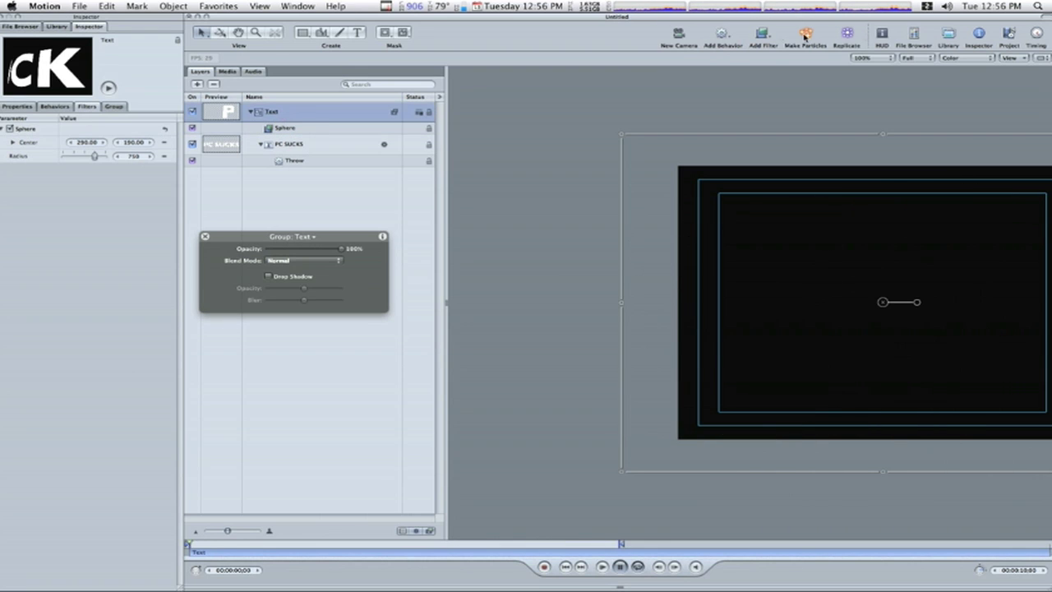
left_click(764, 34)
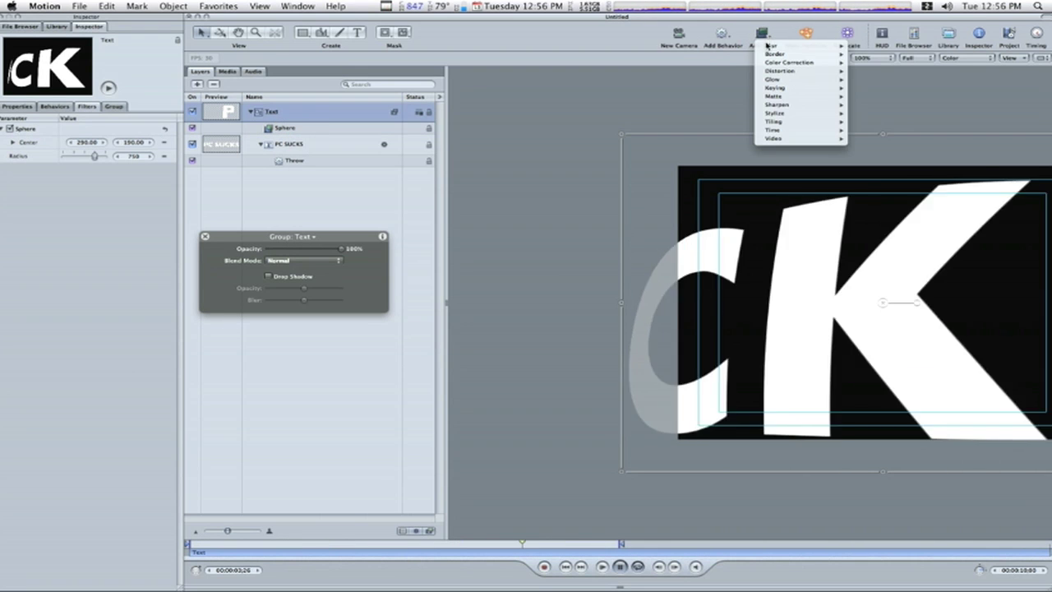
mouse_move(779, 115)
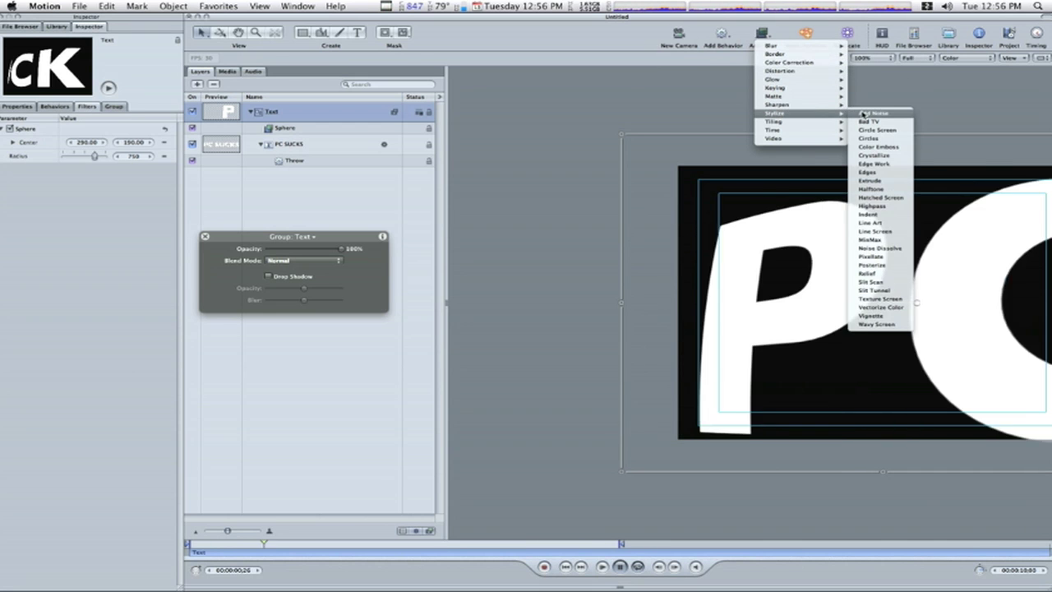
left_click(873, 181)
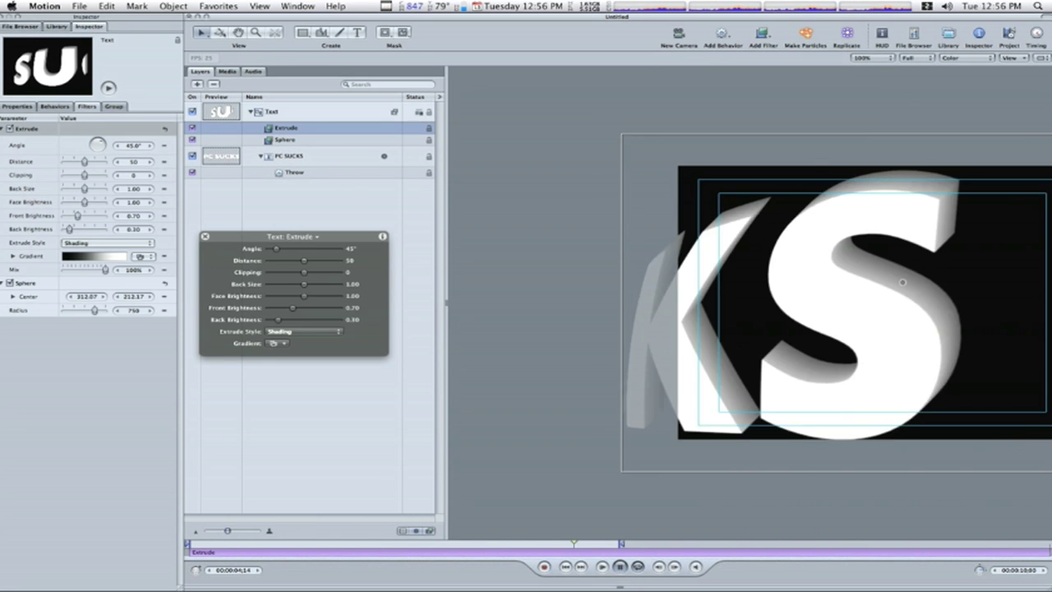
Stop playback and set the Extrude filter's distance to 75 and back size to 0.85
key("super+Tab")
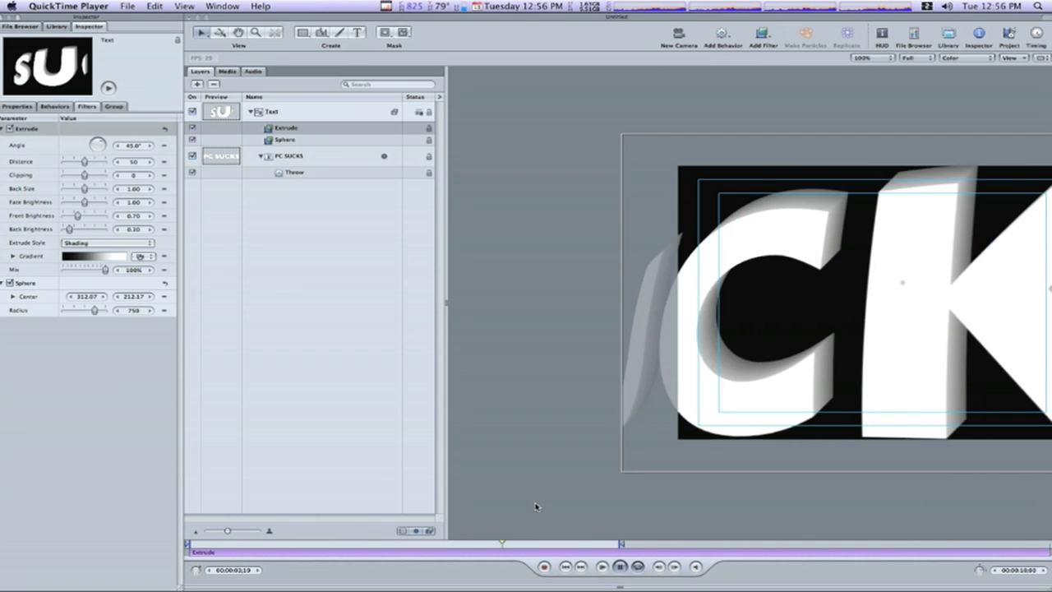
left_click(618, 567)
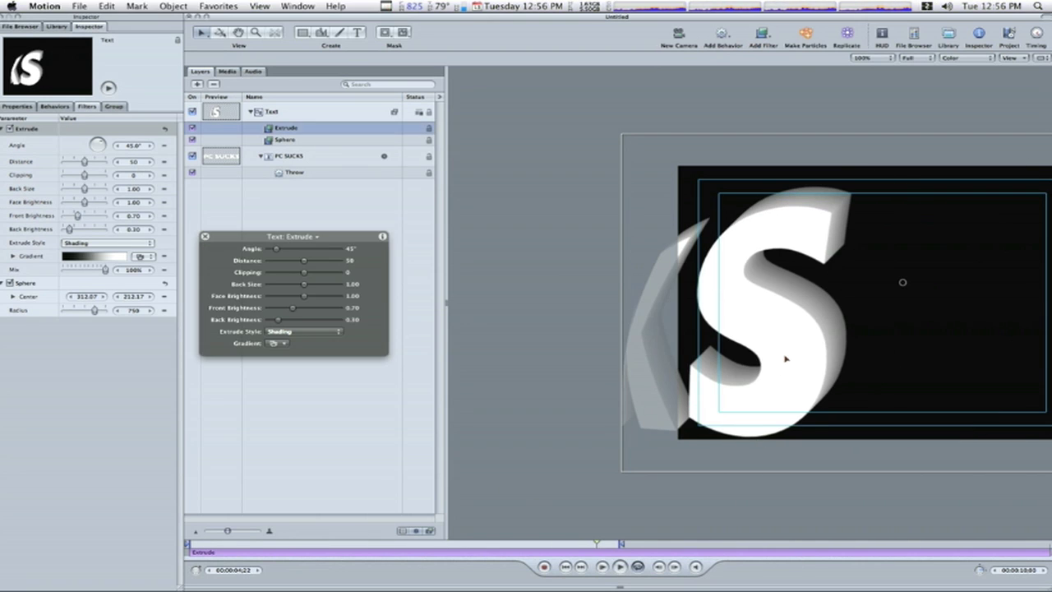
left_click(133, 163)
type("24")
key("Return")
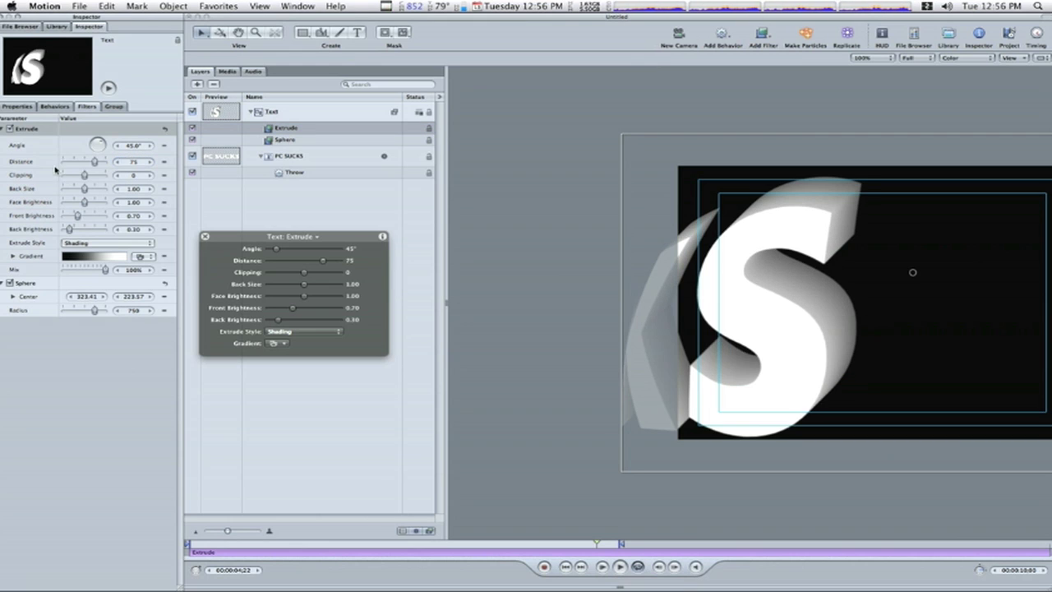
left_click(134, 188)
type(".85")
key("Return")
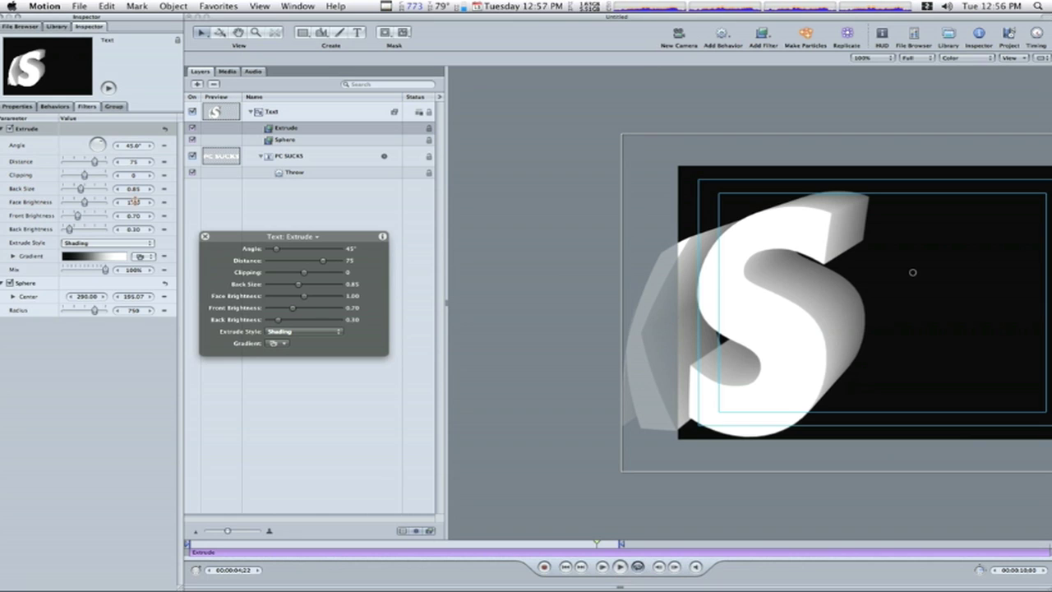
Set the Extrude filter's face brightness to 0.55, front brightness to 0.65 and back brightness to 0.20
double_click(134, 202)
type(".")
type(".55")
left_click(133, 216)
key("BackSpace")
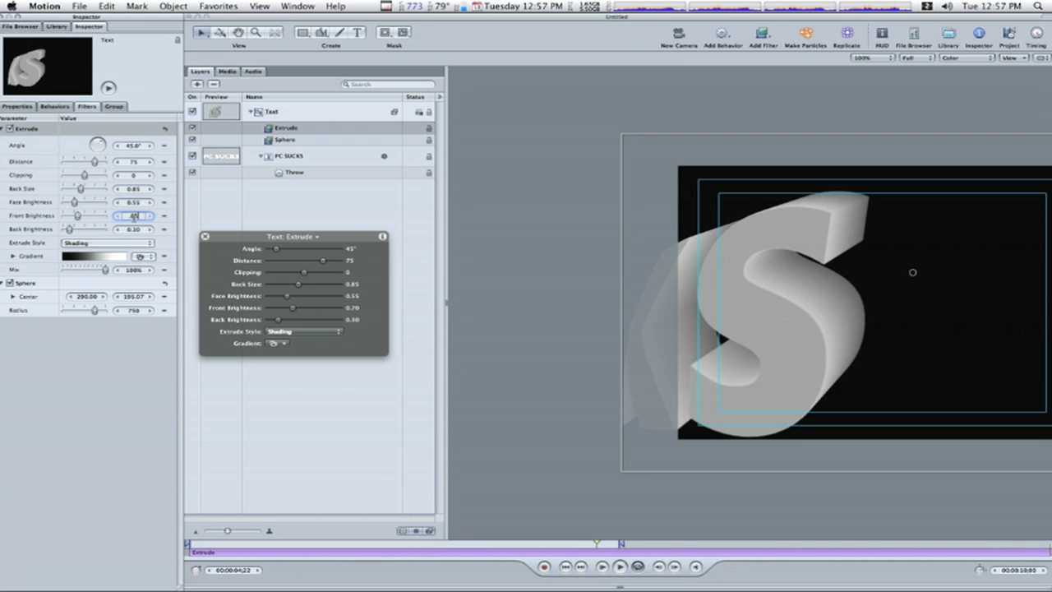
left_click(133, 229)
key("BackSpace")
type(".2")
key("Return")
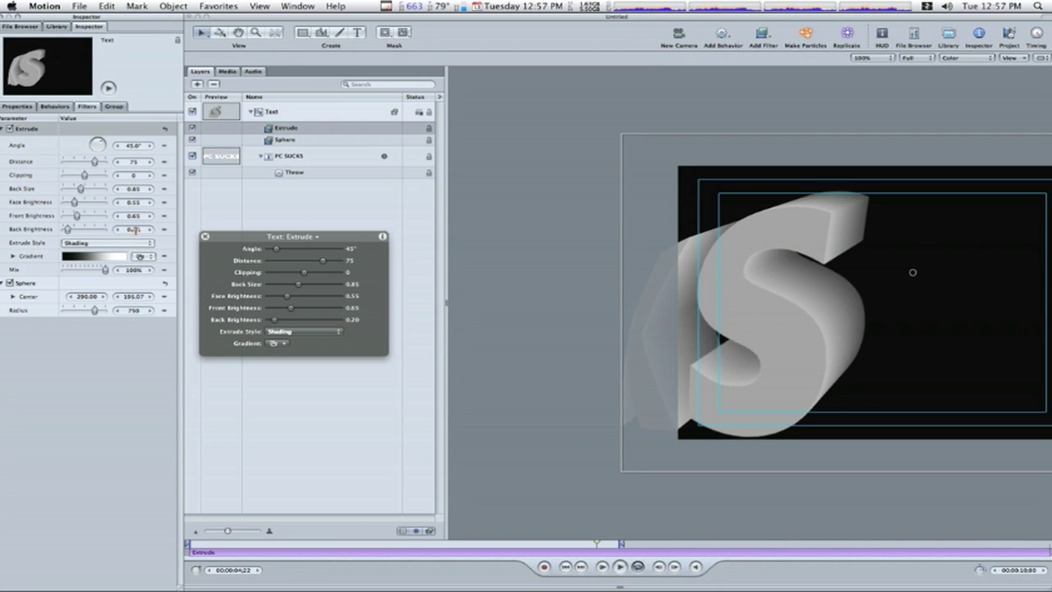
Resume playback and add a new empty group below the Text group
left_click(621, 566)
key("super+Tab")
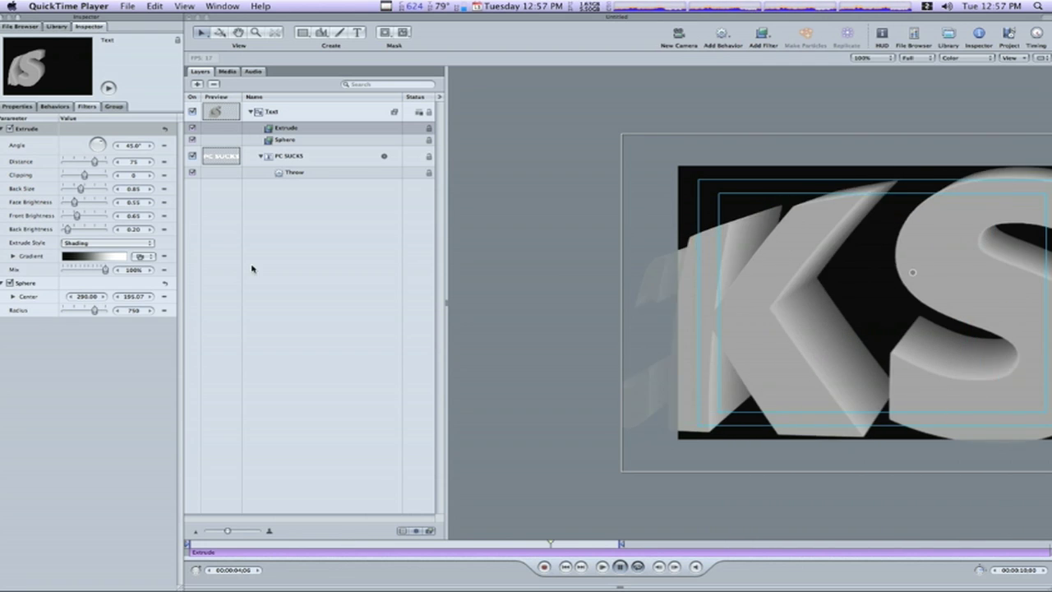
left_click(251, 268)
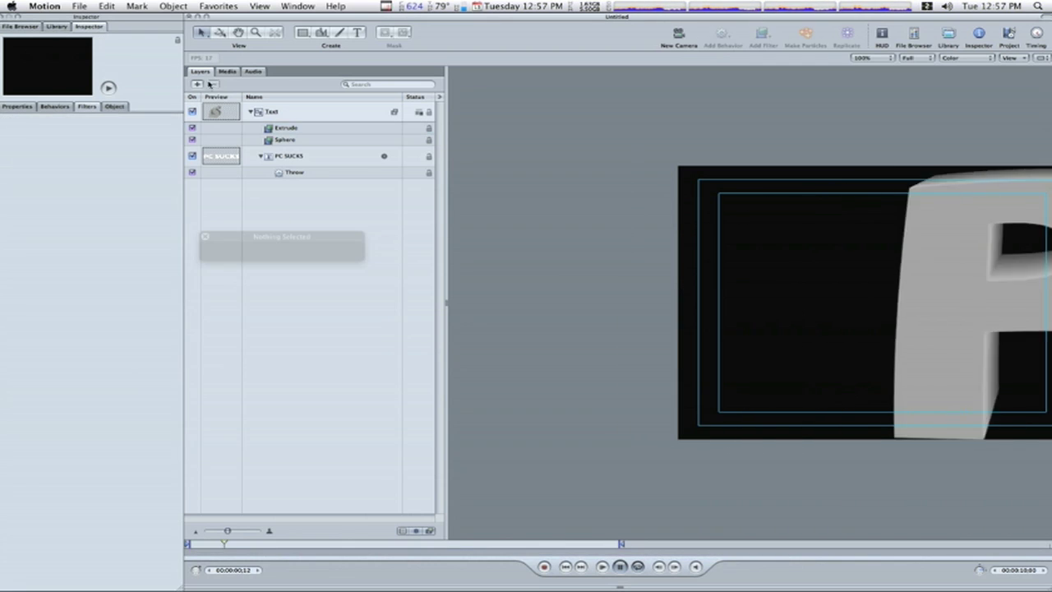
left_click(197, 83)
left_click_drag(255, 104, 243, 215)
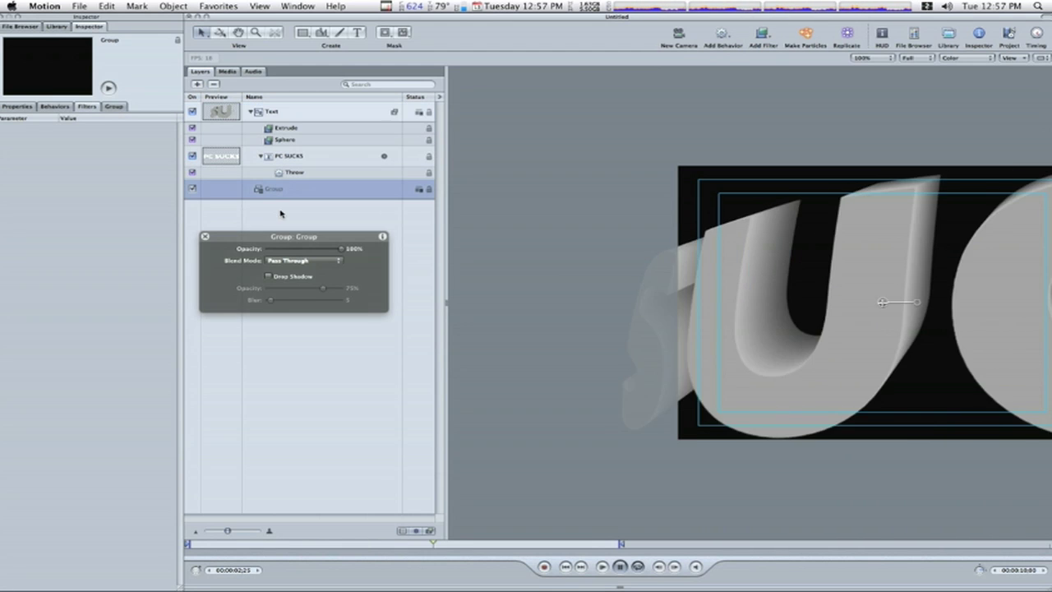
Place a Gradient generator from the library inside the new empty group
left_click(57, 27)
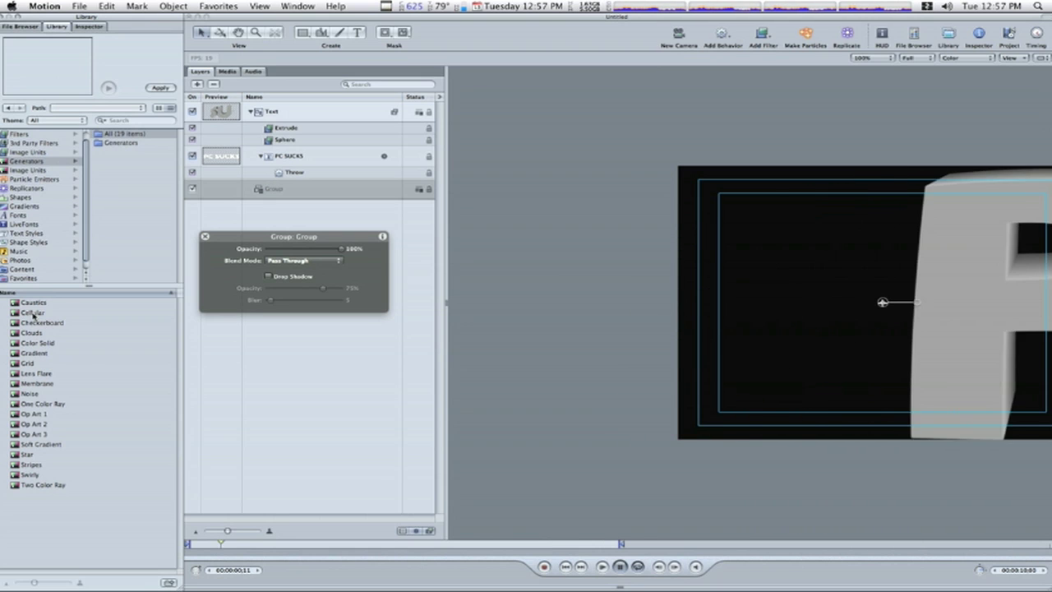
left_click_drag(18, 355, 284, 194)
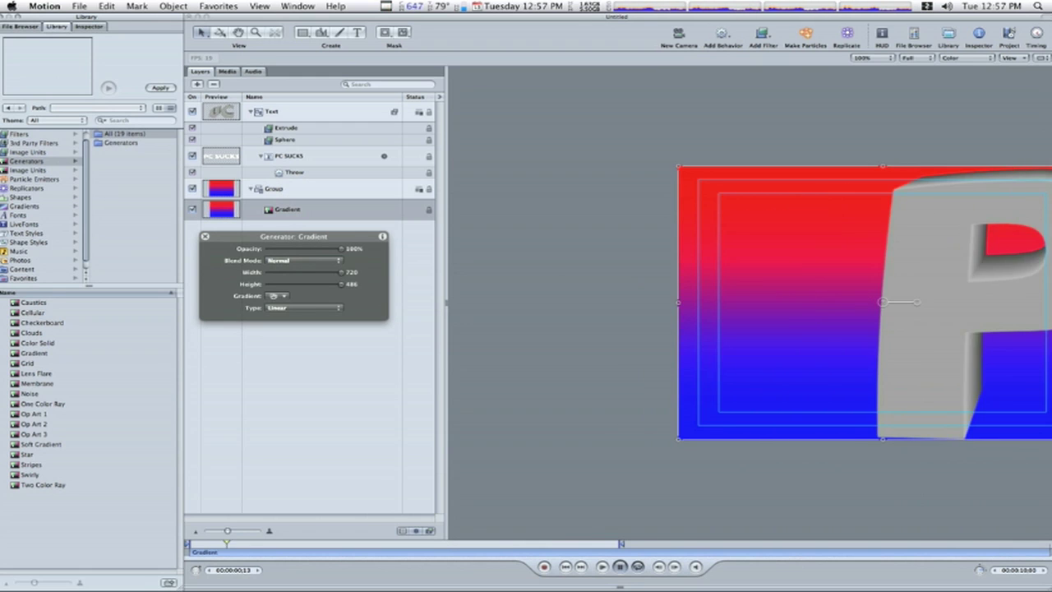
key("super+Tab")
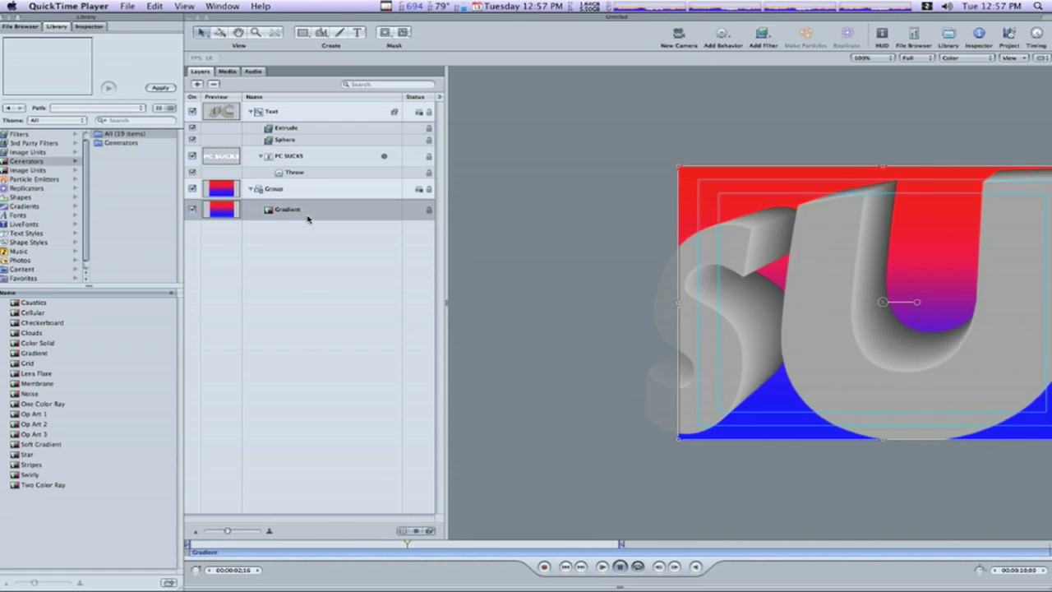
Apply the Sundown preset to the background Gradient generator
left_click(309, 216)
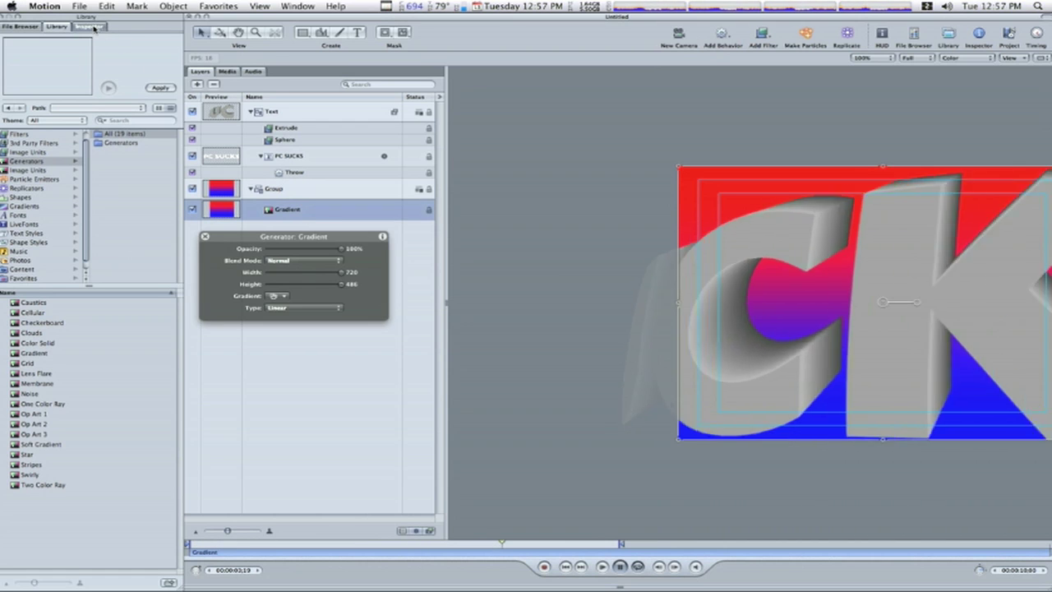
left_click(92, 27)
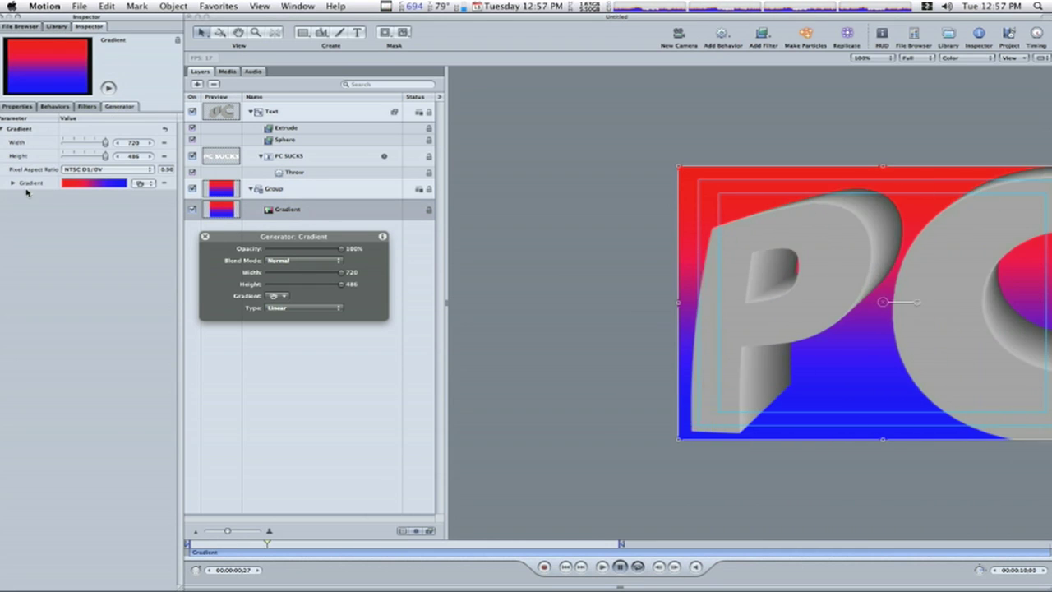
left_click(142, 183)
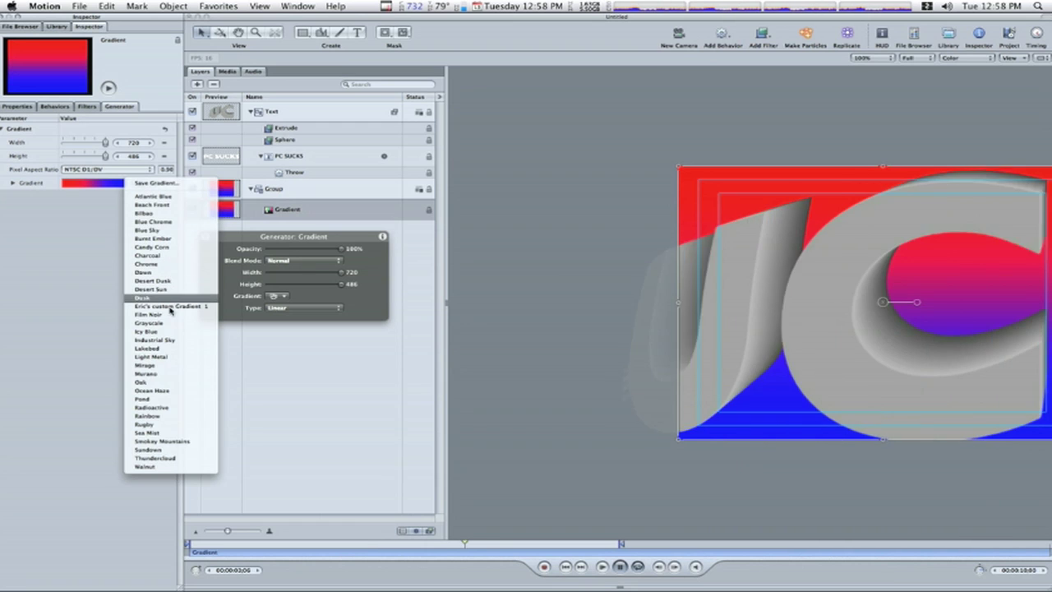
left_click(159, 451)
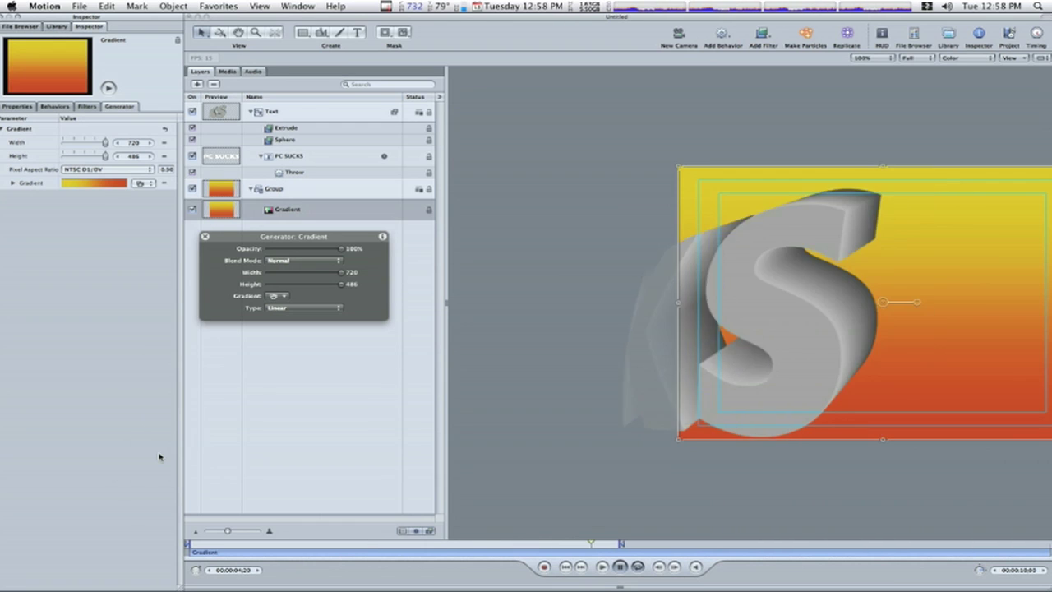
Change the gradient's yellow start colour to a golden orange, about red 0.87, green 0.61, blue 0.13
left_click(13, 183)
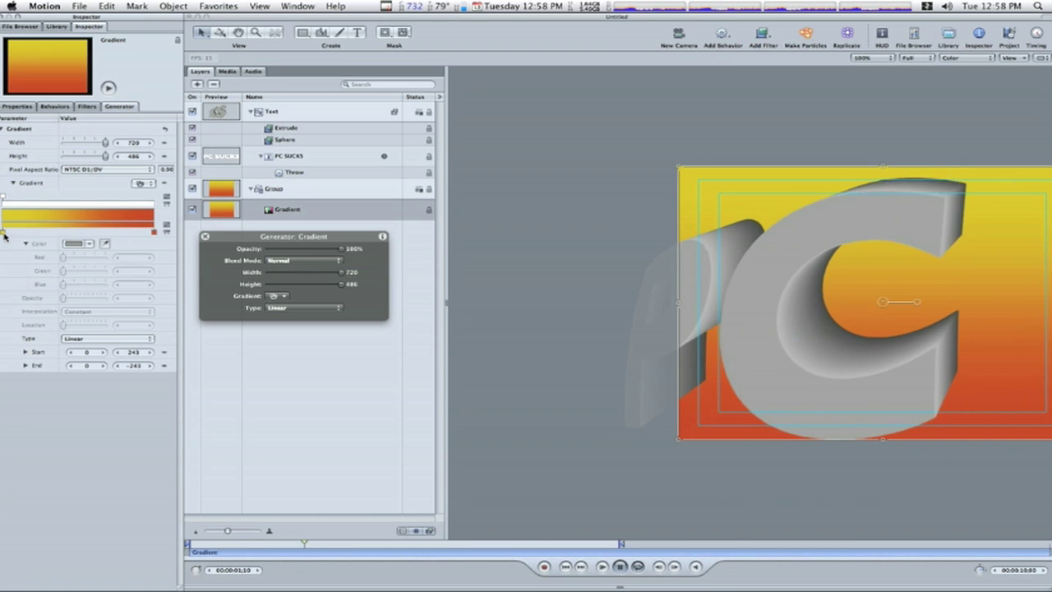
right_click(3, 233)
left_click(77, 181)
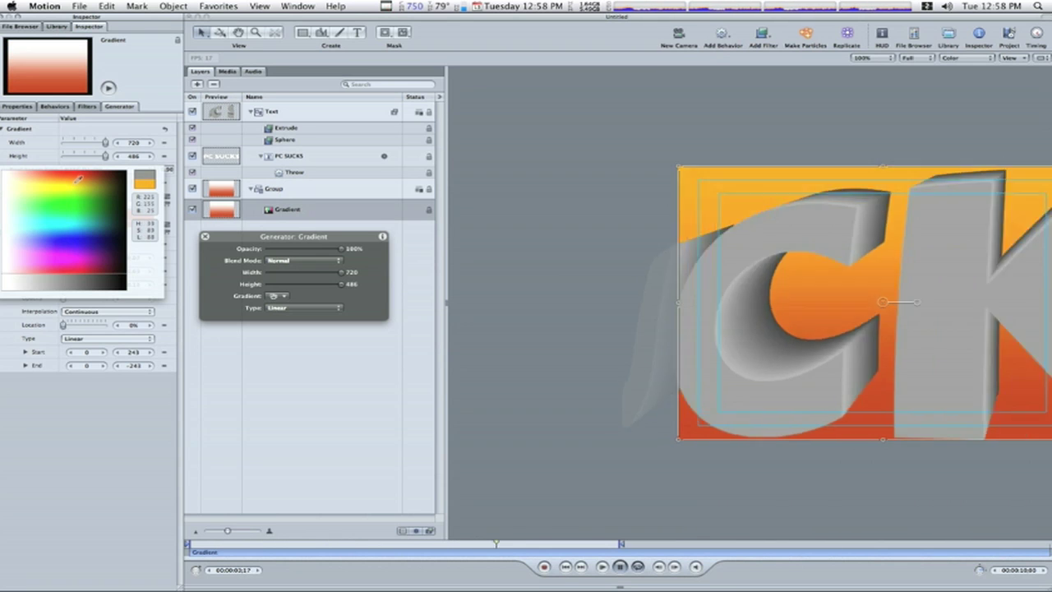
left_click(76, 185)
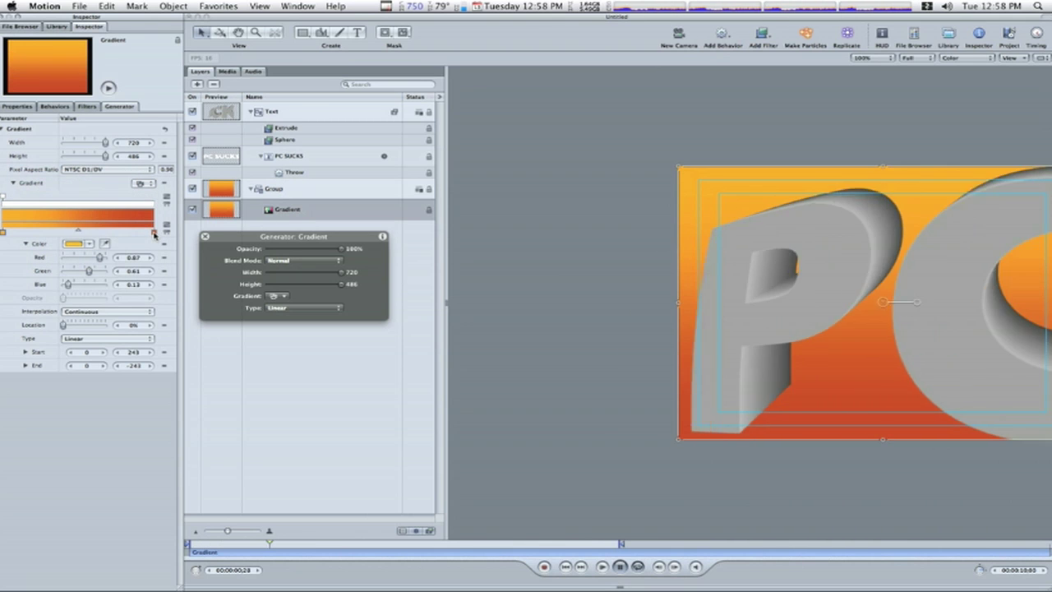
Change the gradient's end colour to a brighter red-orange, about red 0.71, green 0.23, blue 0.07
left_click(155, 235)
left_click_drag(157, 230, 174, 176)
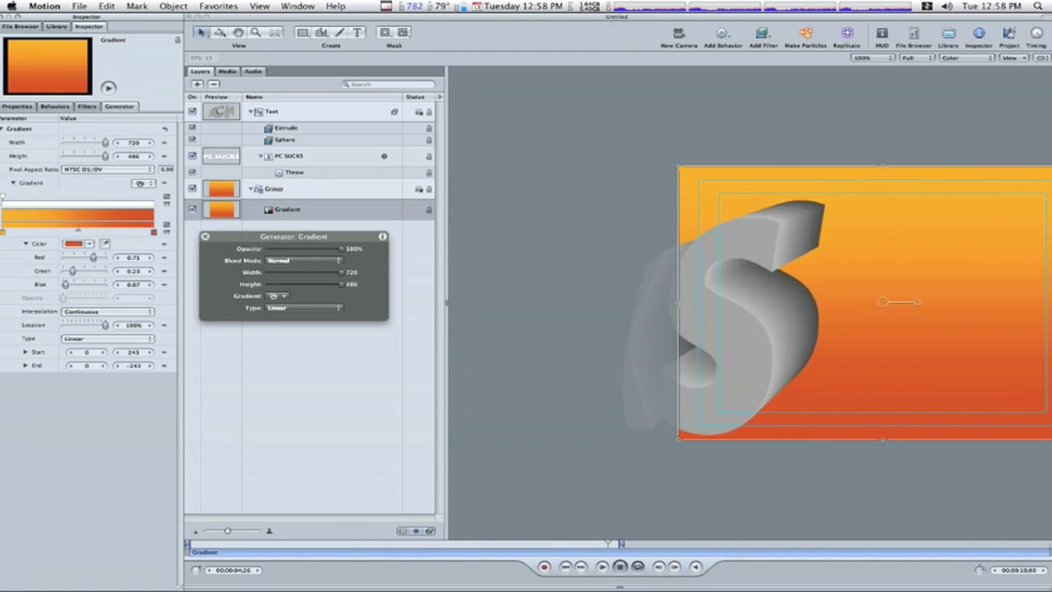
key("super+Tab")
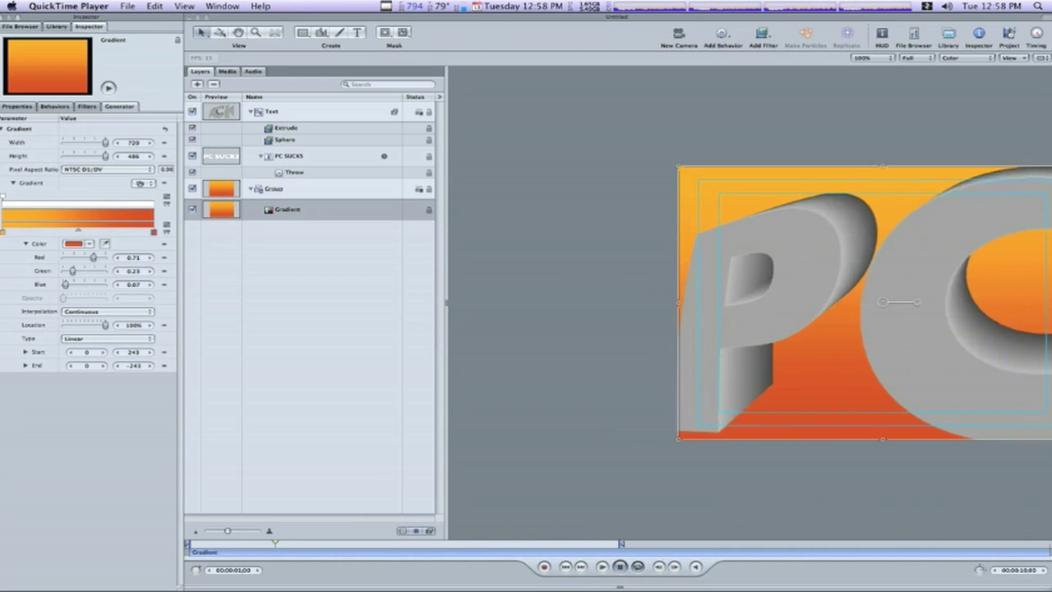
Set the back brightness of the Text group's Extrude filter to 0.85
left_click(300, 129)
left_click(300, 130)
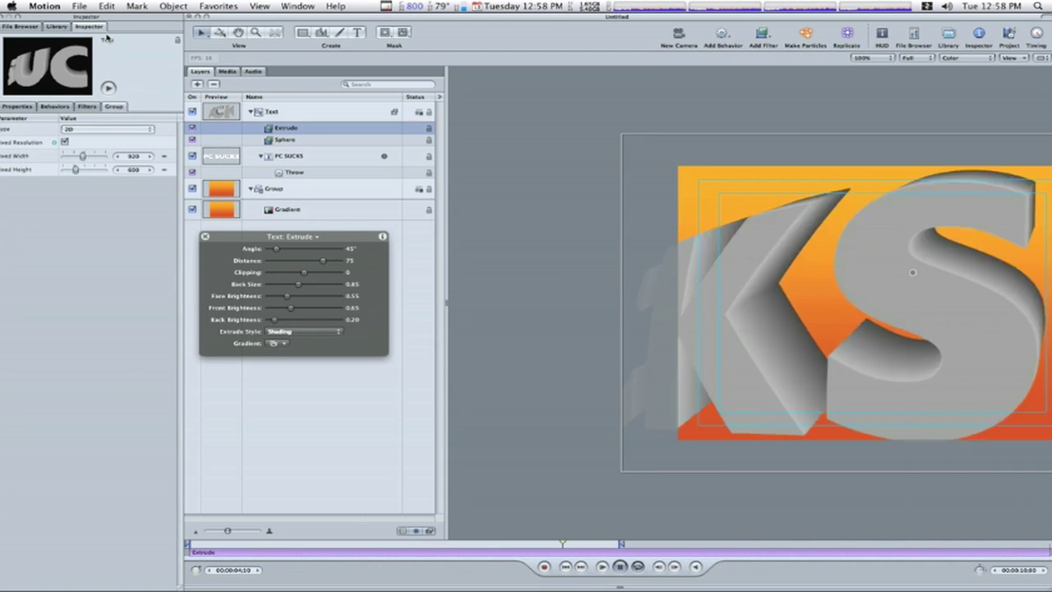
left_click(95, 110)
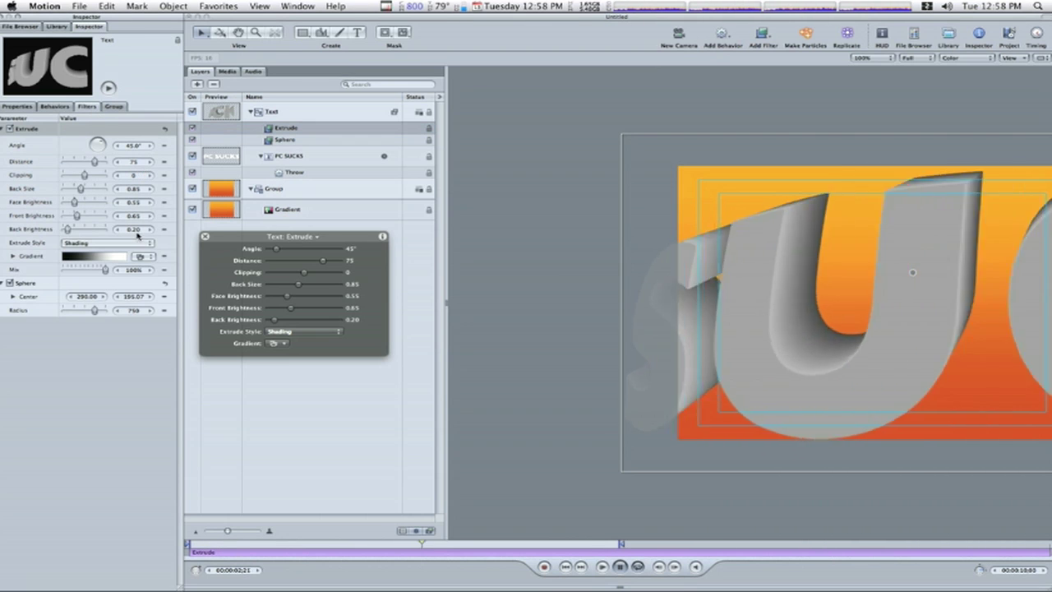
left_click(134, 229)
type("0.85")
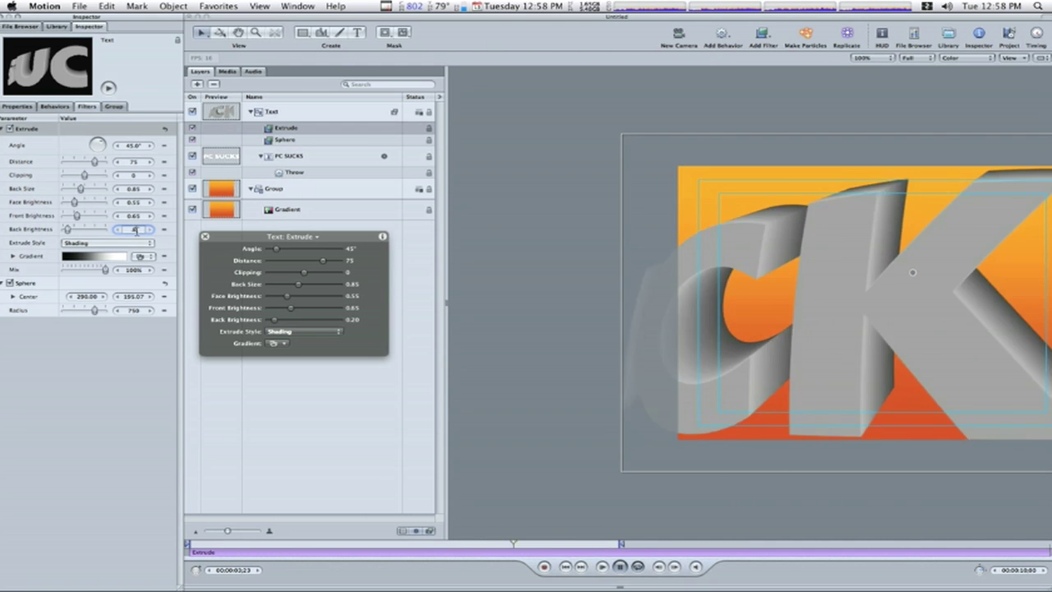
key("Return")
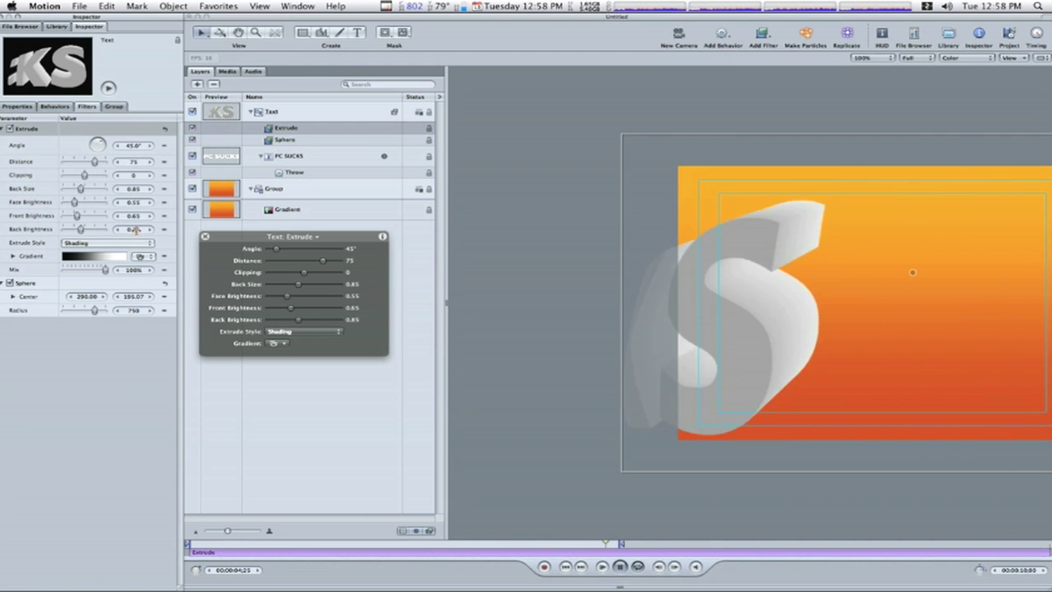
Set the Text group's Extrude filter to a front brightness of 0.45 and a face brightness of 0.75
left_click(134, 215)
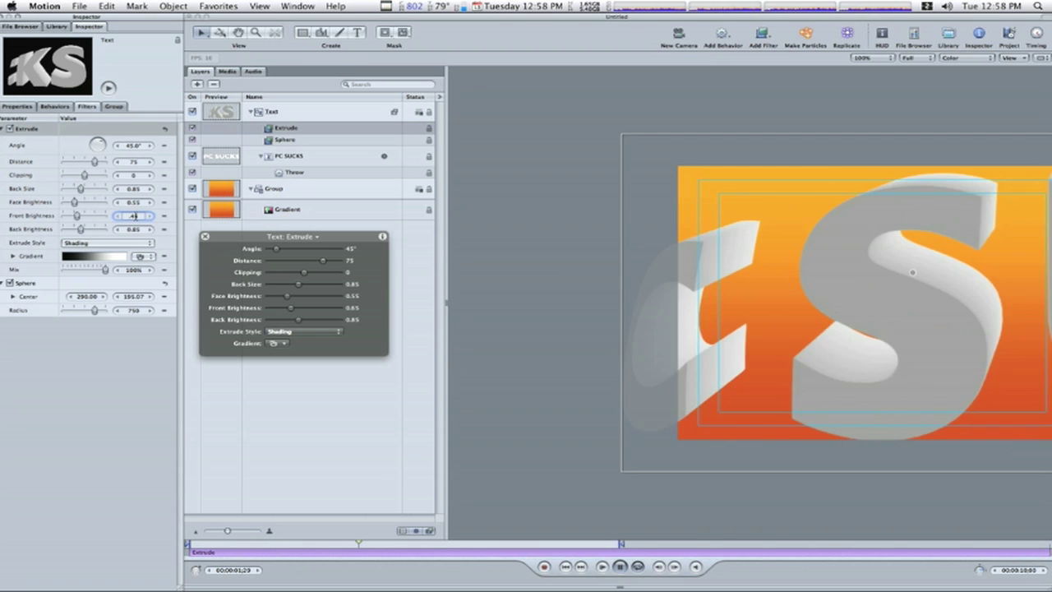
type("0.45")
key("Return")
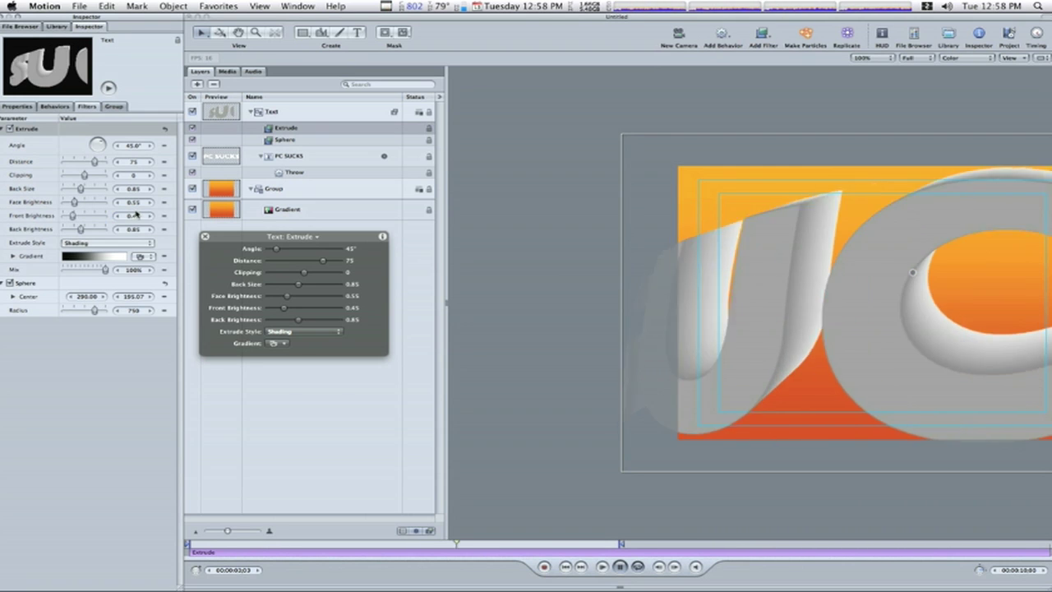
left_click(135, 202)
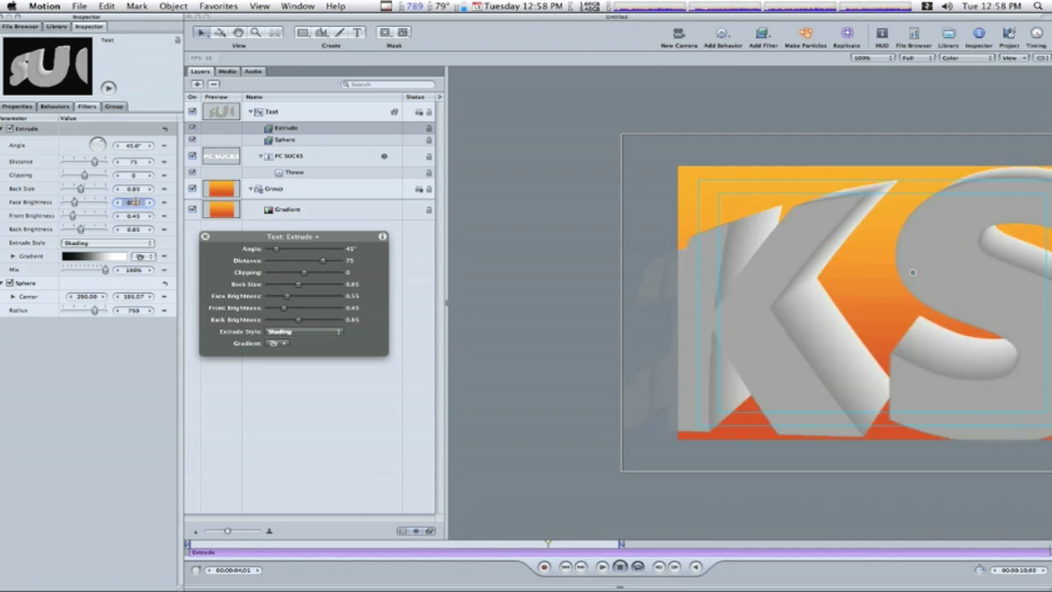
type(".75")
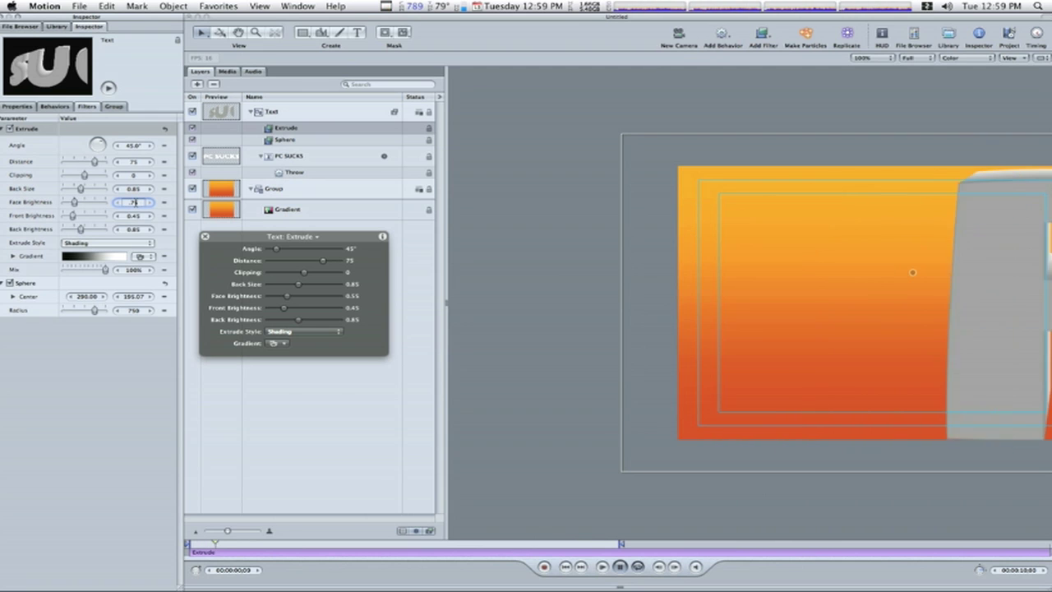
type("5")
key("Return")
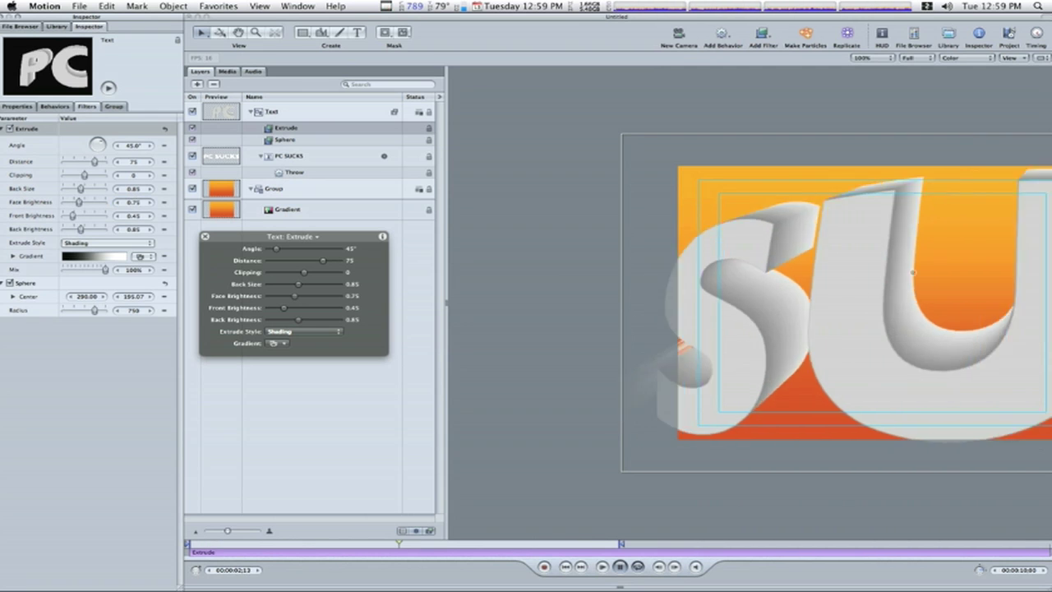
Apply the Sundown preset to the Extrude filter's gradient
key("super+Tab")
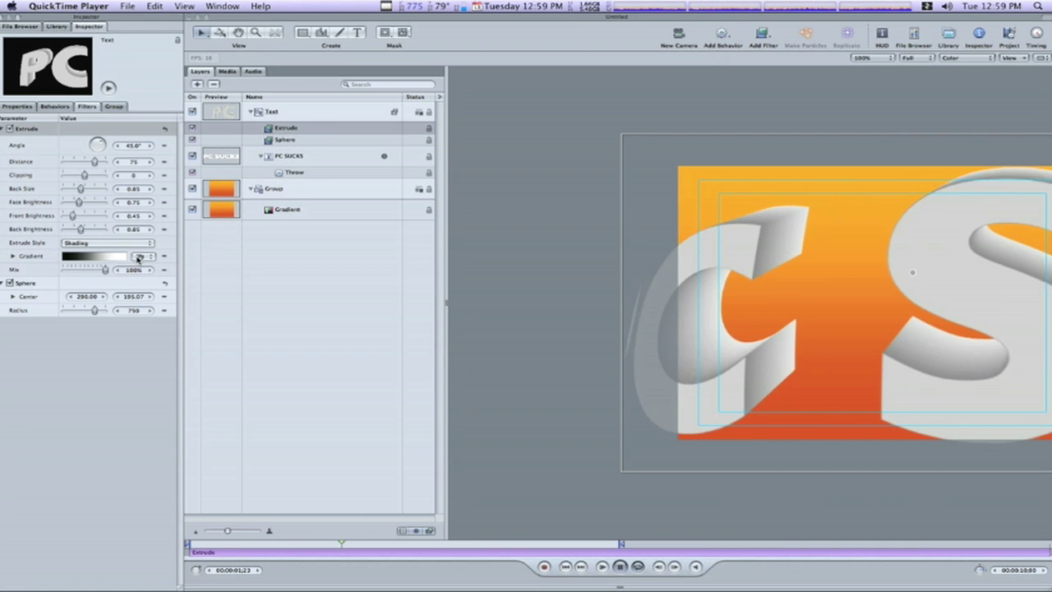
left_click(138, 258)
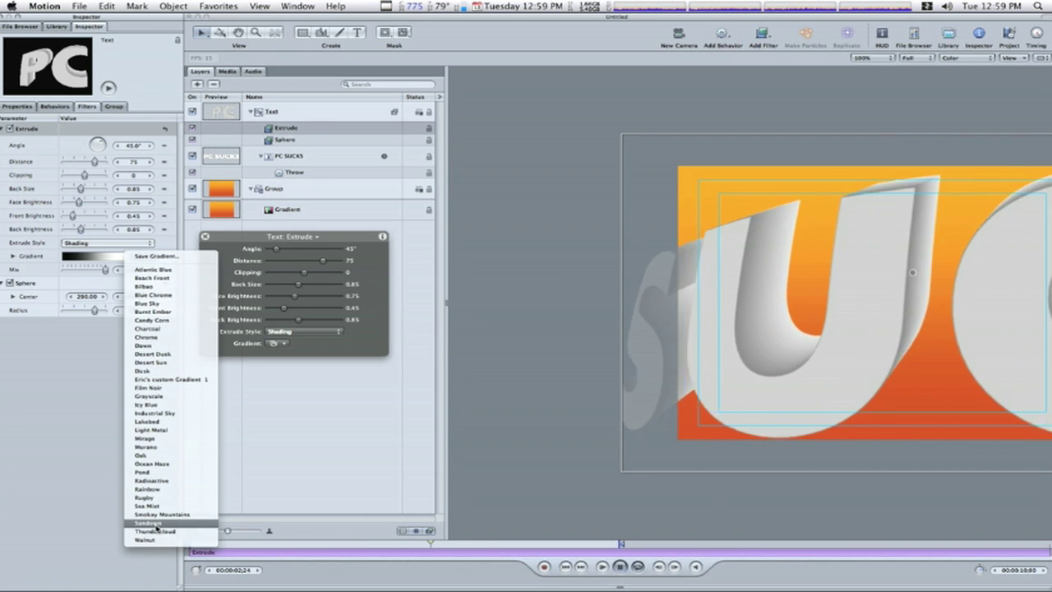
left_click(155, 527)
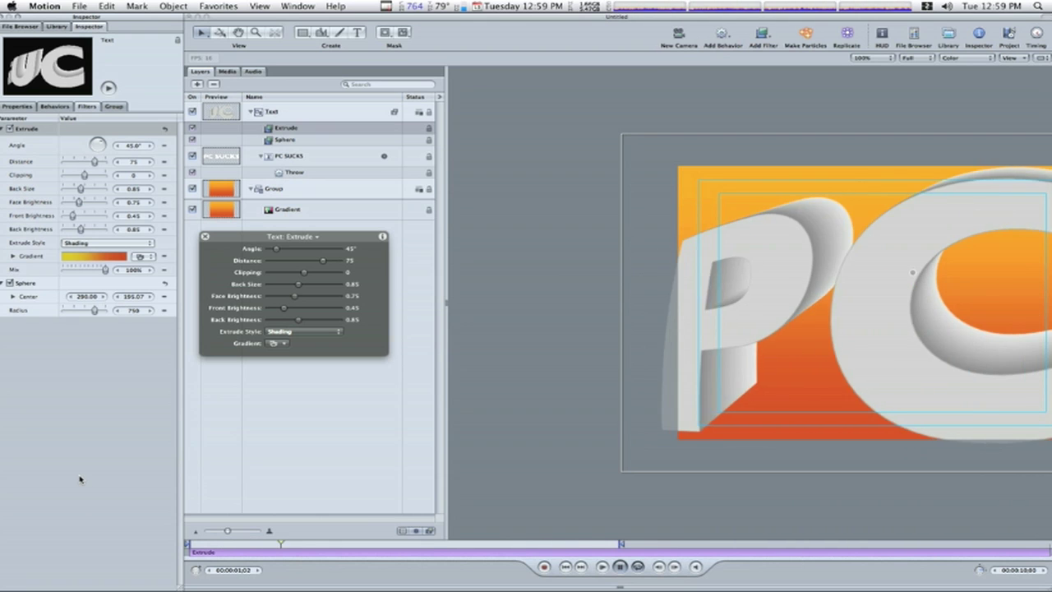
Set the radius of the Text group's Sphere filter to 645
key("super+Tab")
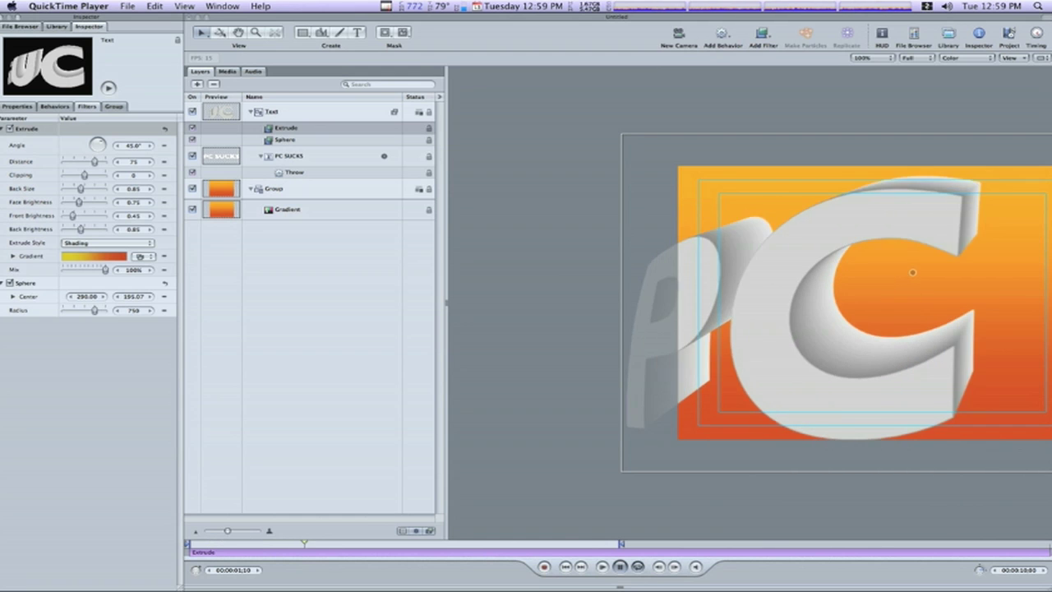
left_click(125, 311)
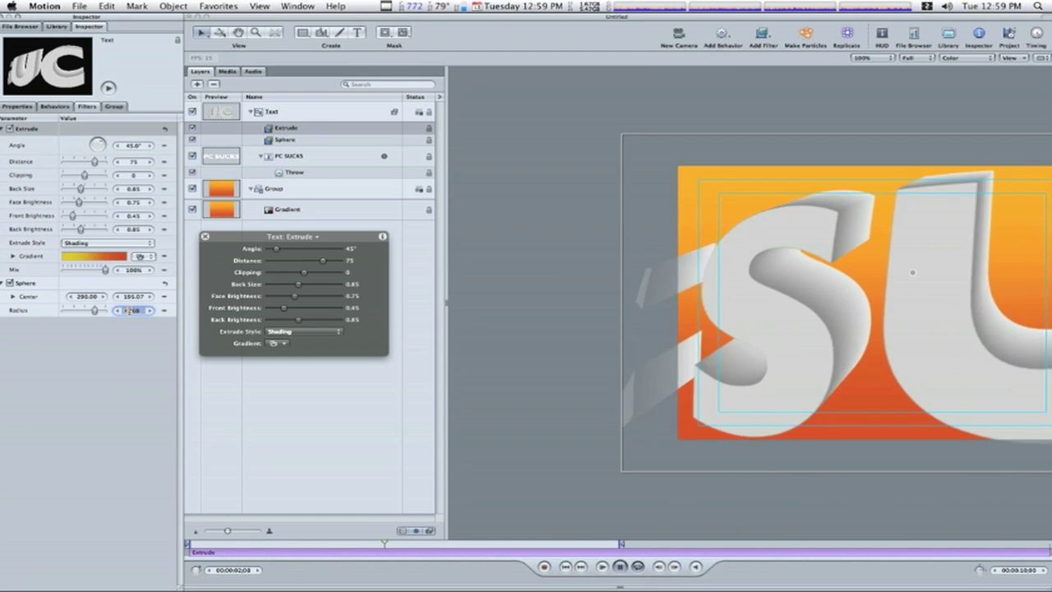
type("145")
key("Return")
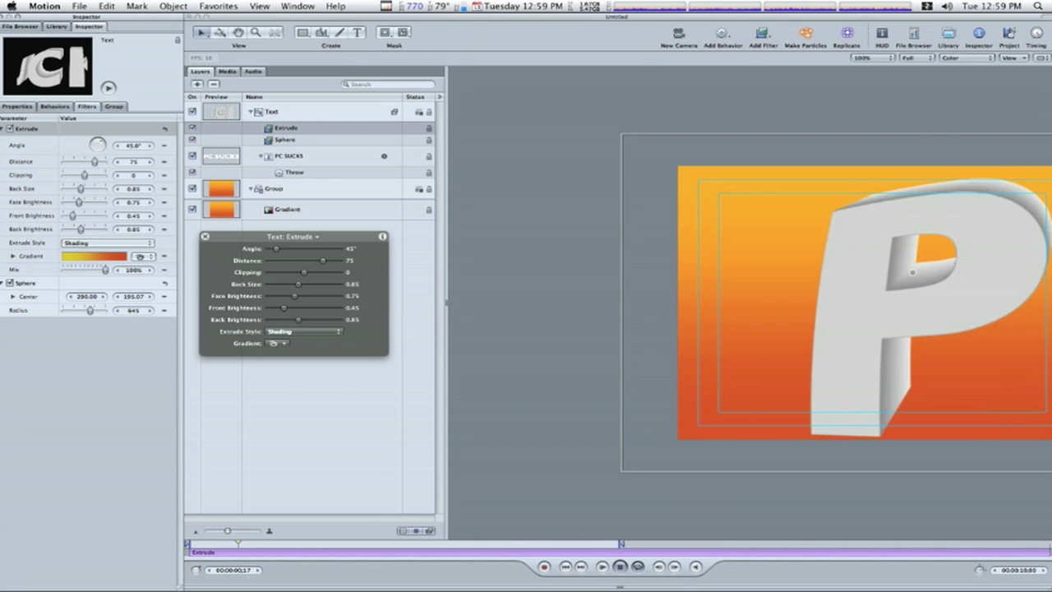
Fill the face of the PC SUCKS text with a gradient using the Sundown preset
key("super+Tab")
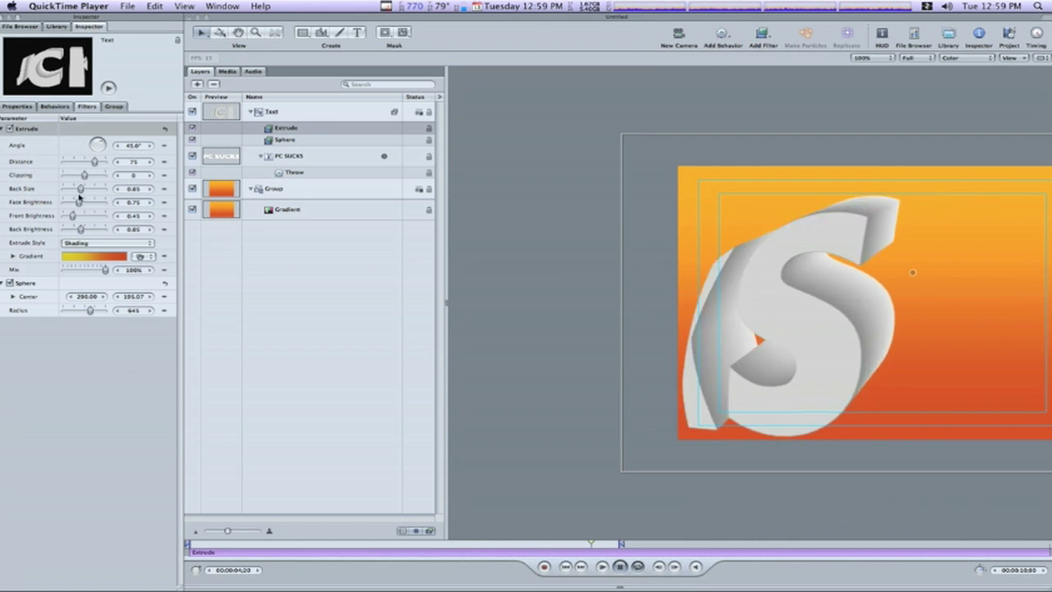
left_click(298, 119)
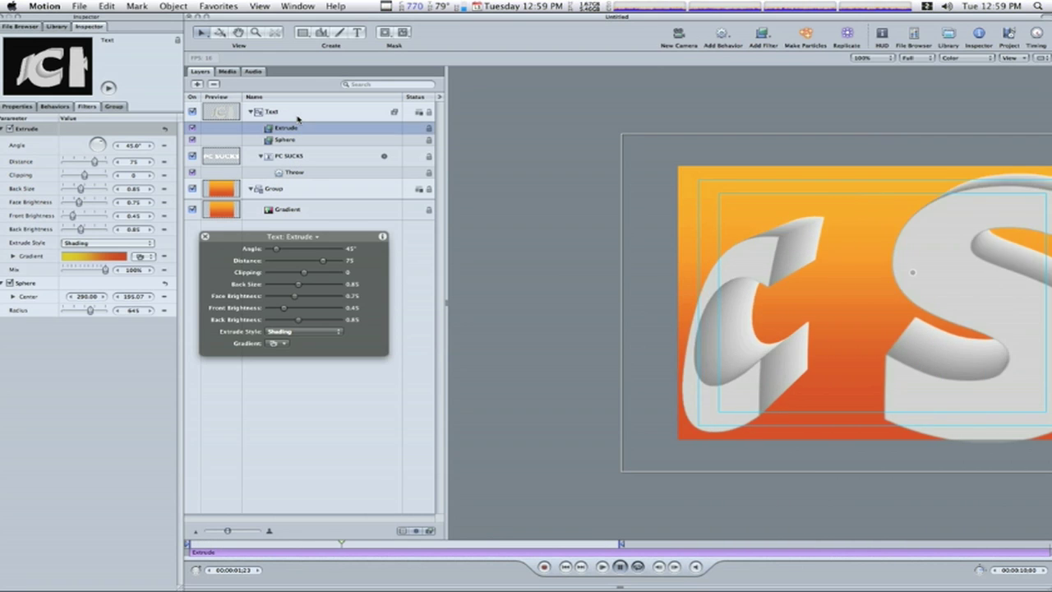
left_click(299, 114)
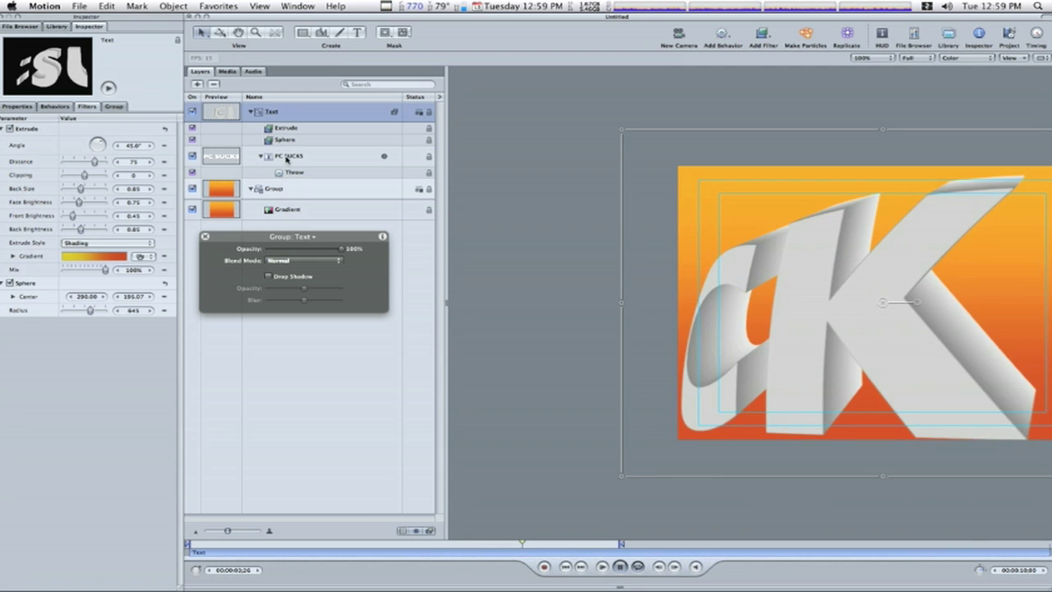
left_click(288, 157)
left_click(114, 107)
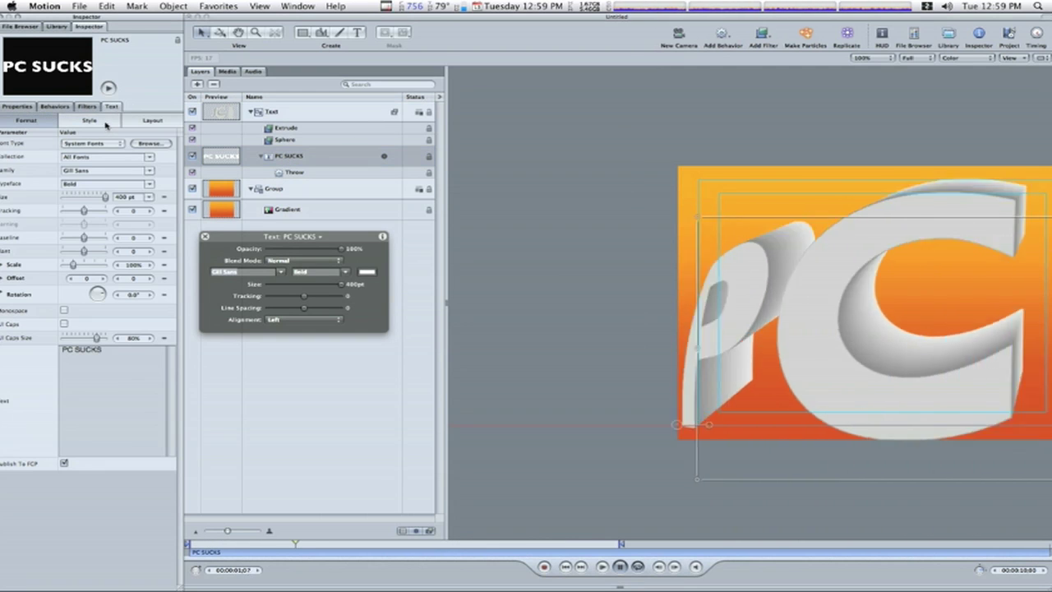
left_click(107, 124)
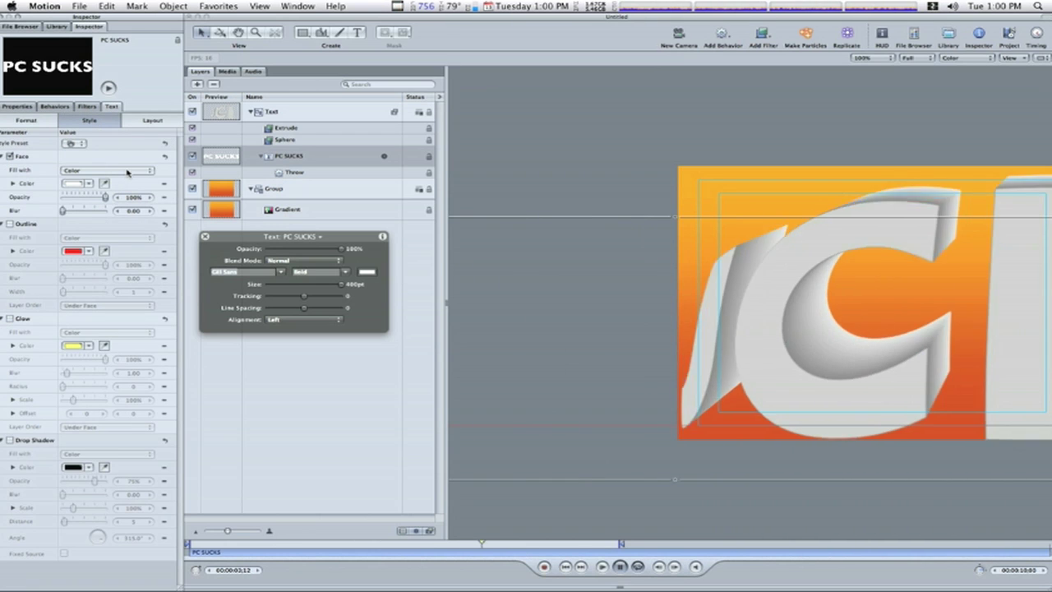
left_click(128, 172)
left_click(93, 180)
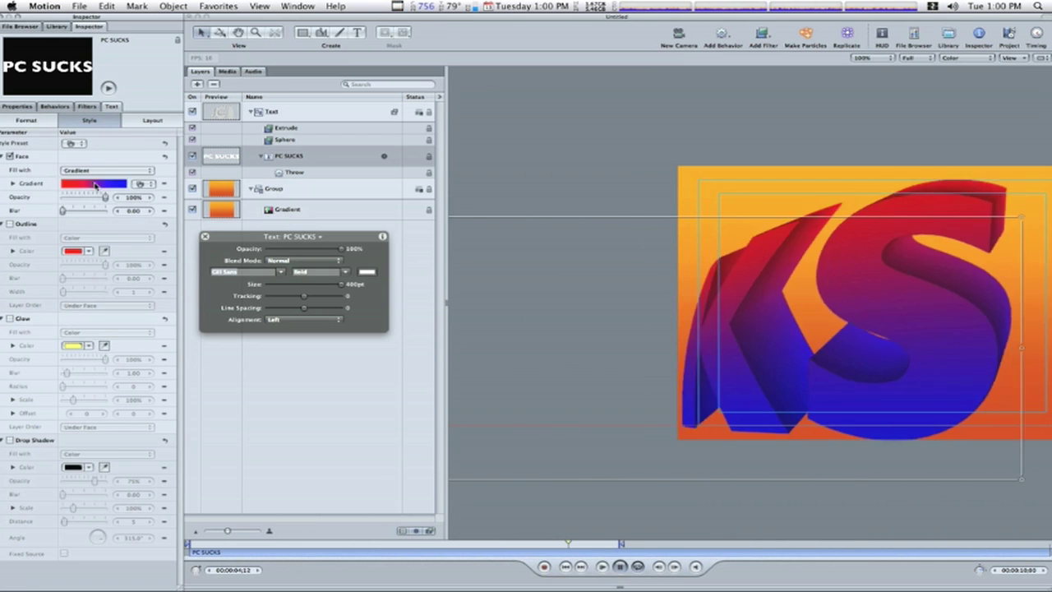
left_click(140, 186)
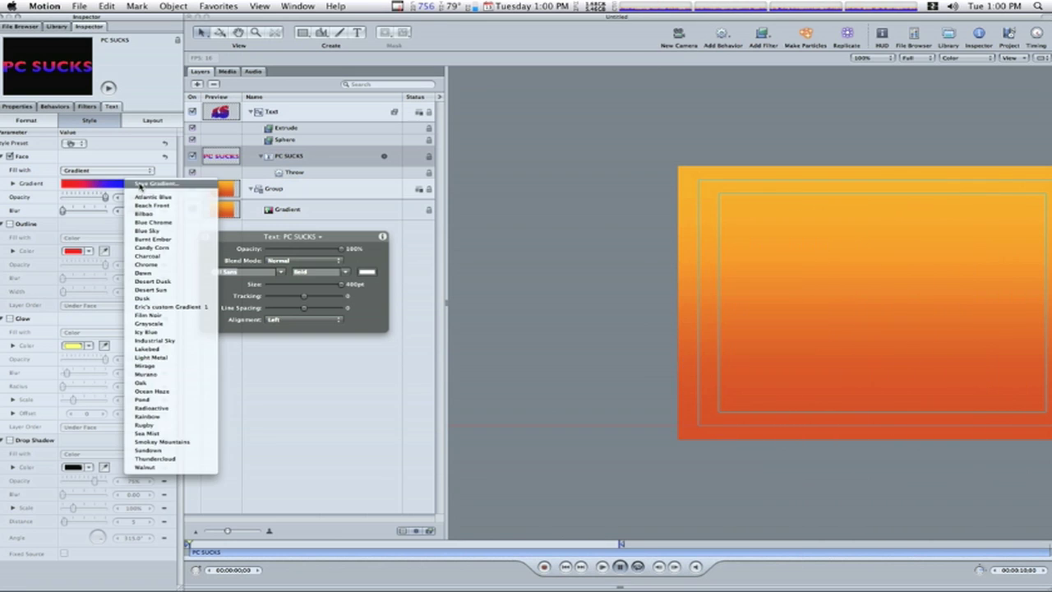
left_click(162, 450)
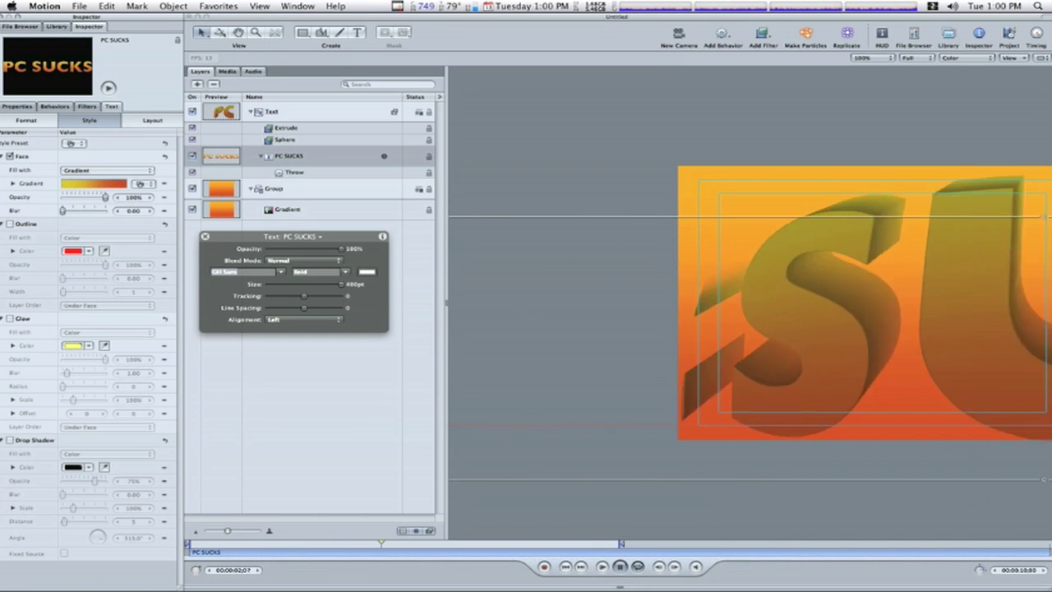
Enable the outline of the PC SUCKS text and fill it with the Sundown gradient preset
key("super+Tab")
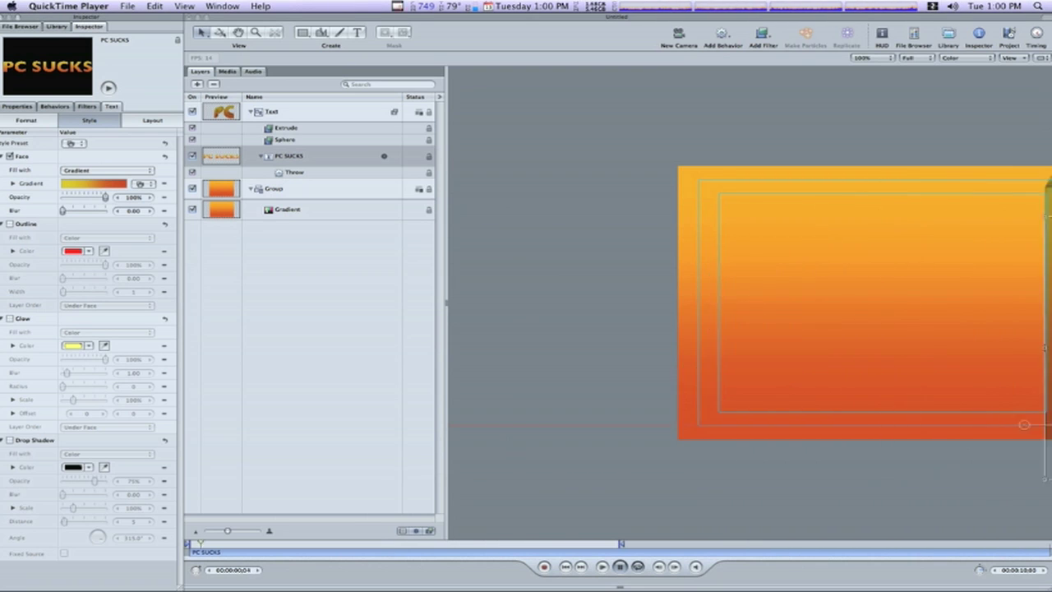
left_click(8, 226)
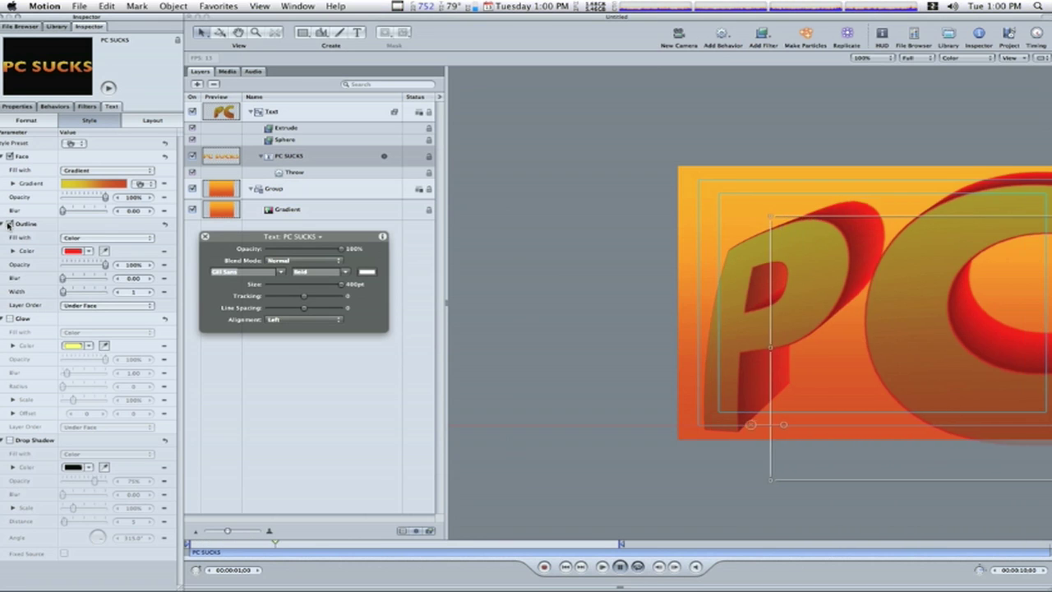
left_click(66, 238)
left_click(64, 246)
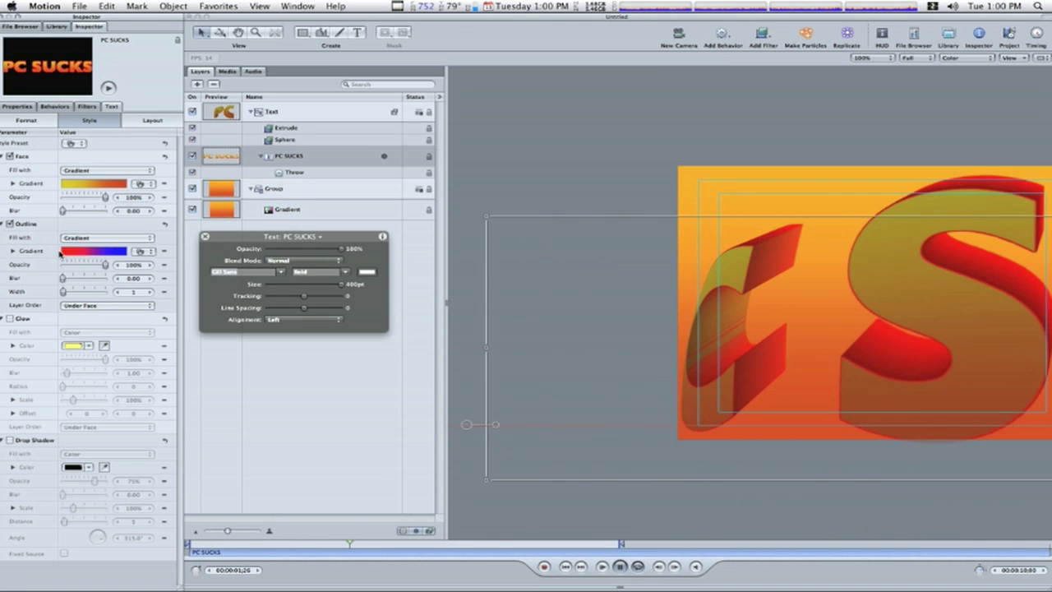
left_click(145, 251)
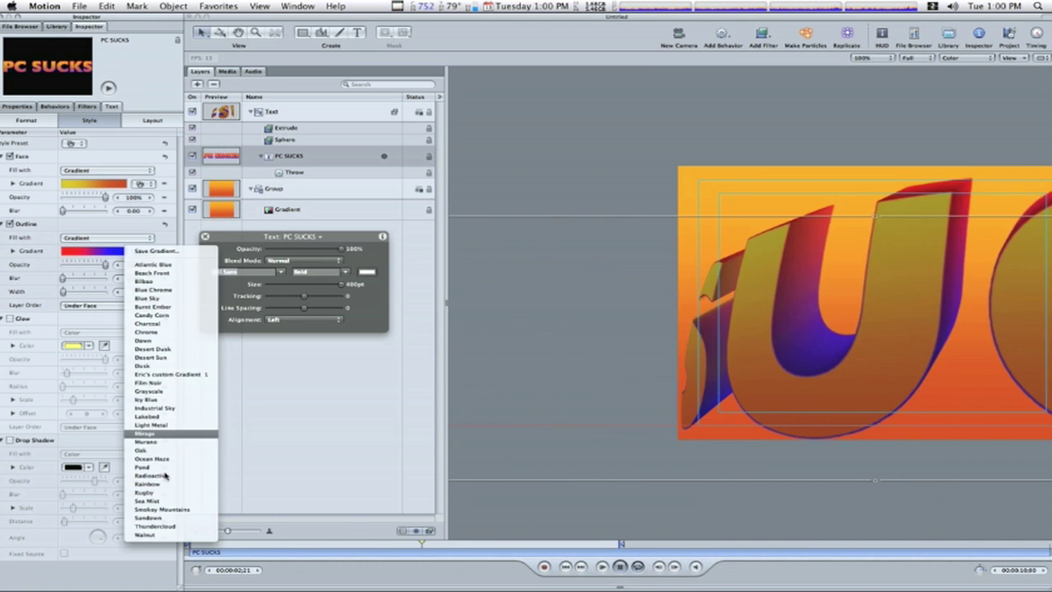
left_click(156, 518)
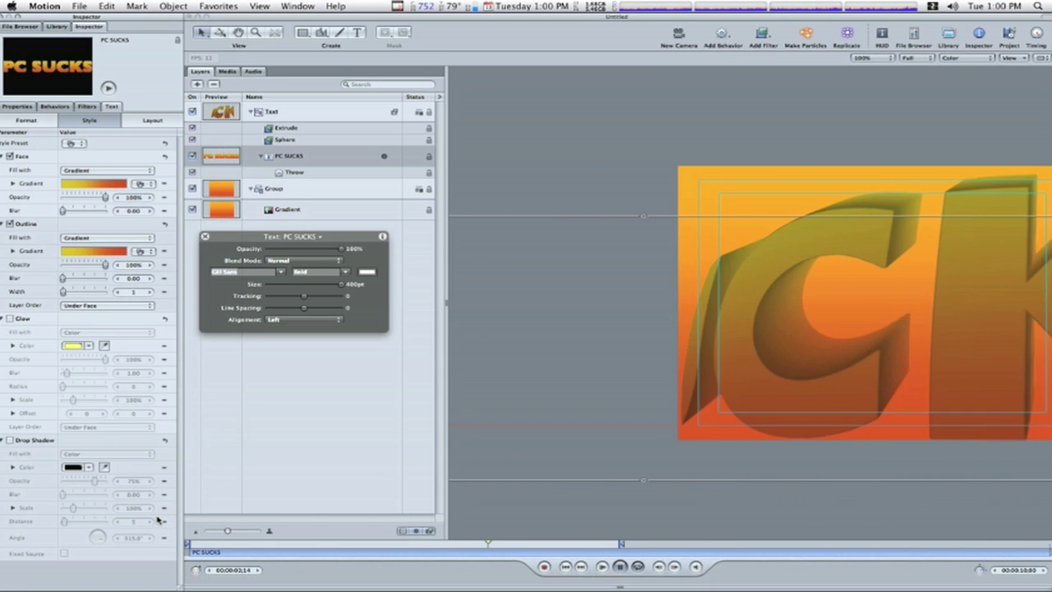
Set the angle of the Text group's Extrude filter to 330°
key("super+Tab")
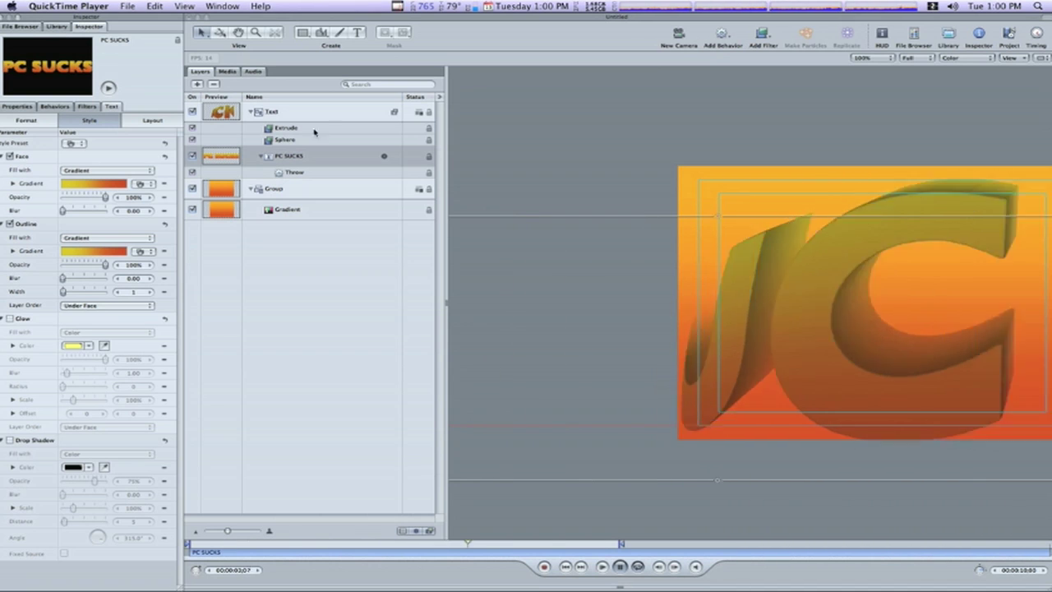
key("super+Tab")
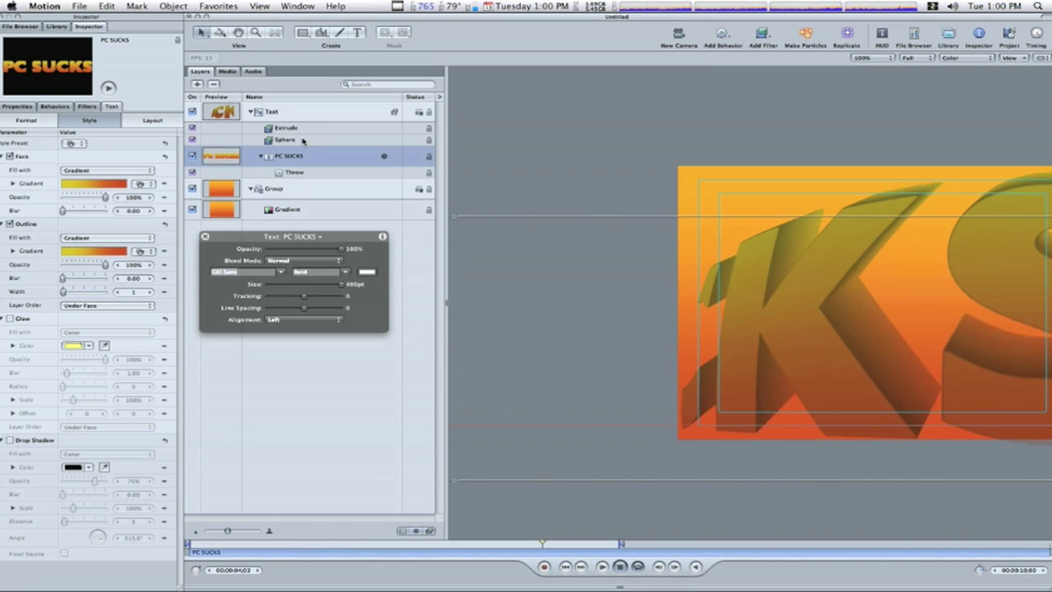
left_click(285, 139)
left_click(88, 107)
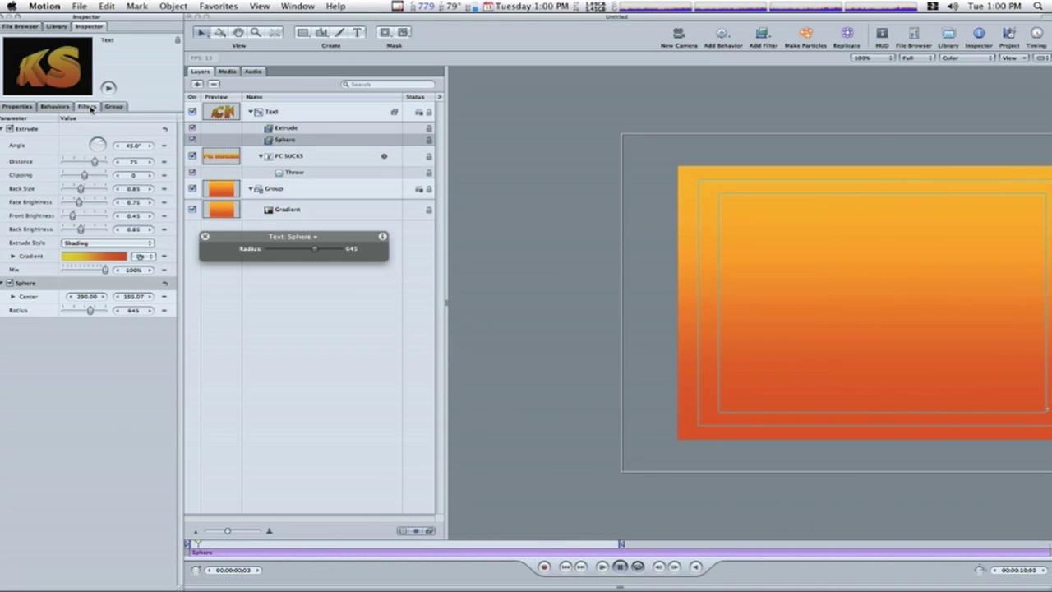
key("super+Tab")
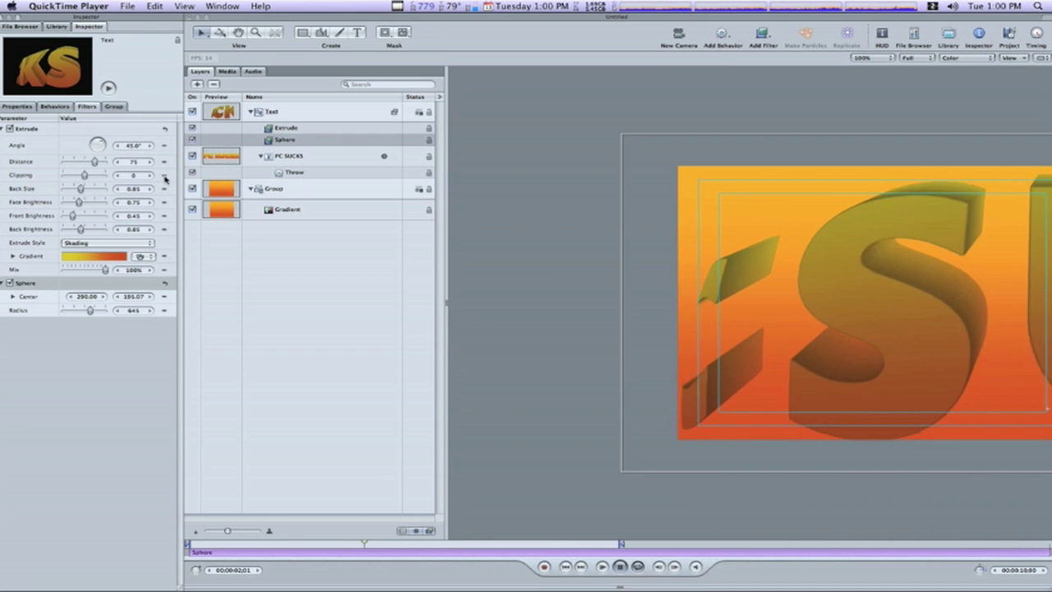
left_click(135, 147)
left_click(134, 146)
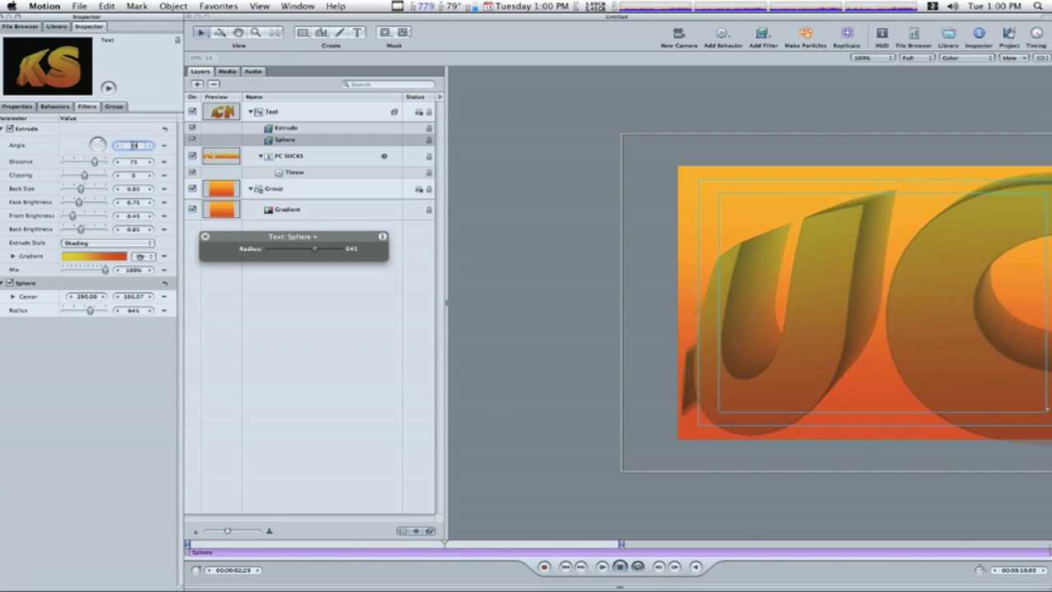
type("330")
key("Return")
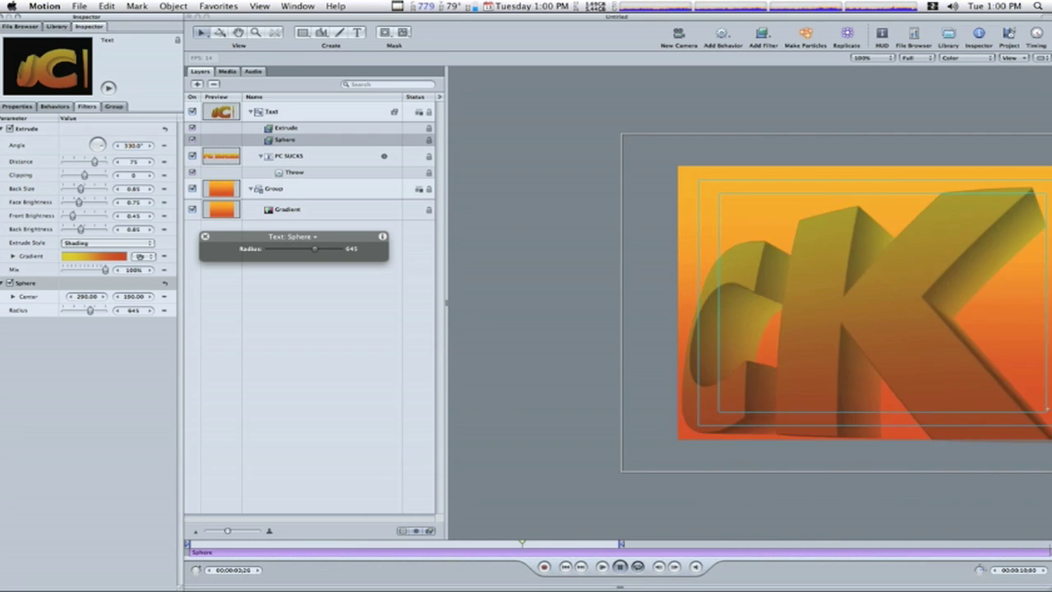
Increase the outline width of the PC SUCKS text
key("super+Tab")
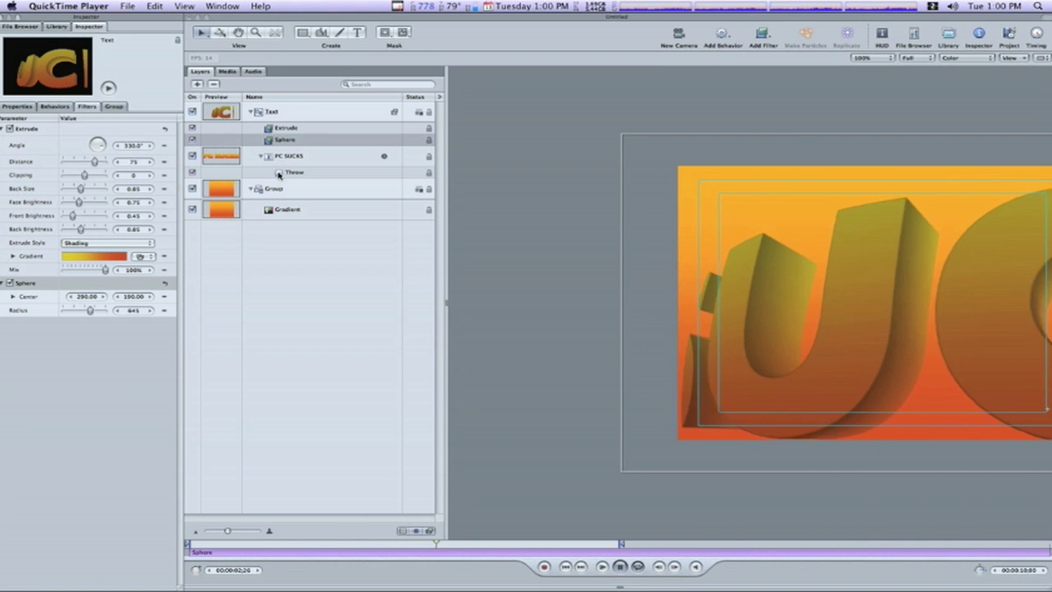
key("super+Tab")
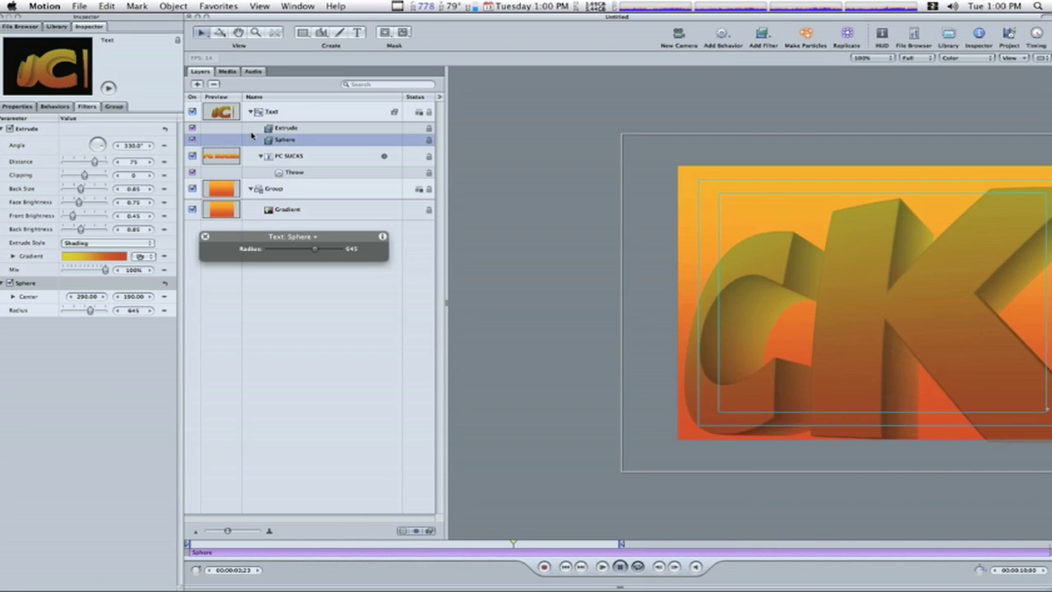
left_click(269, 155)
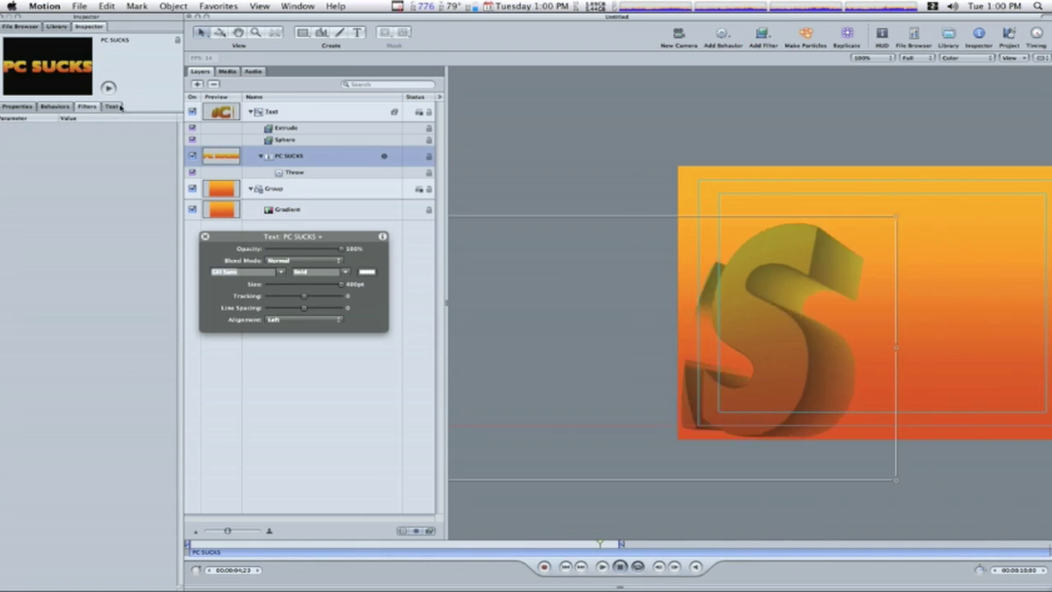
left_click(118, 107)
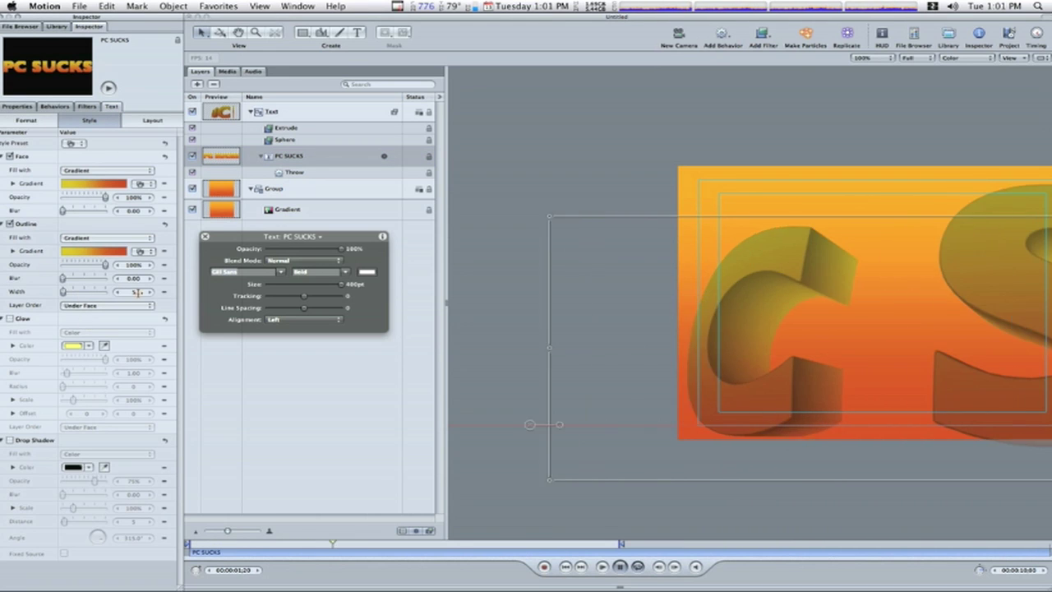
left_click(150, 292)
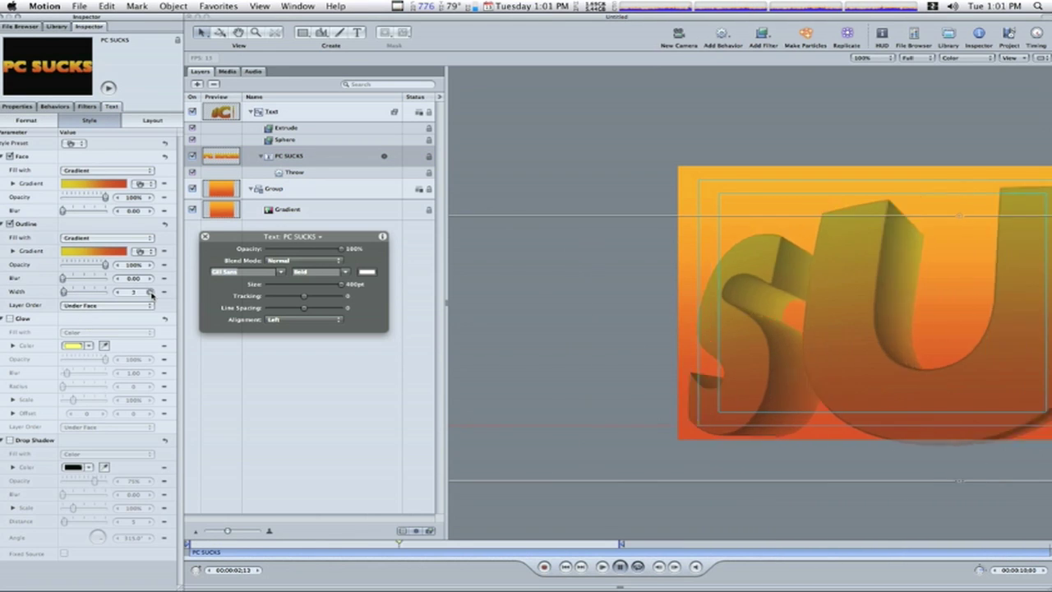
Set the outline width of the PC SUCKS text to 4 and the outline blur to 1
left_click(150, 292)
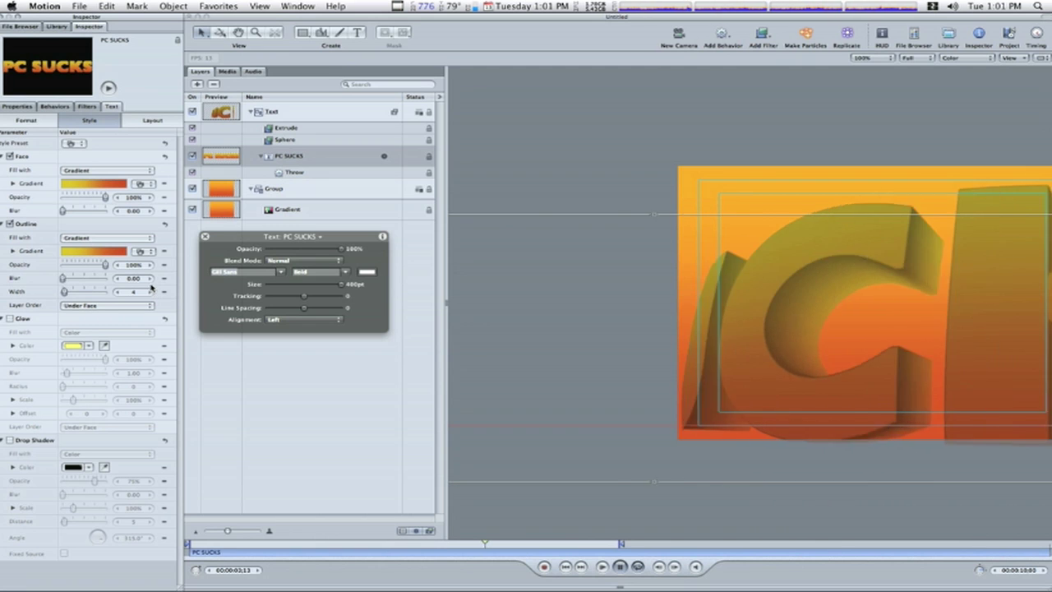
left_click(151, 280)
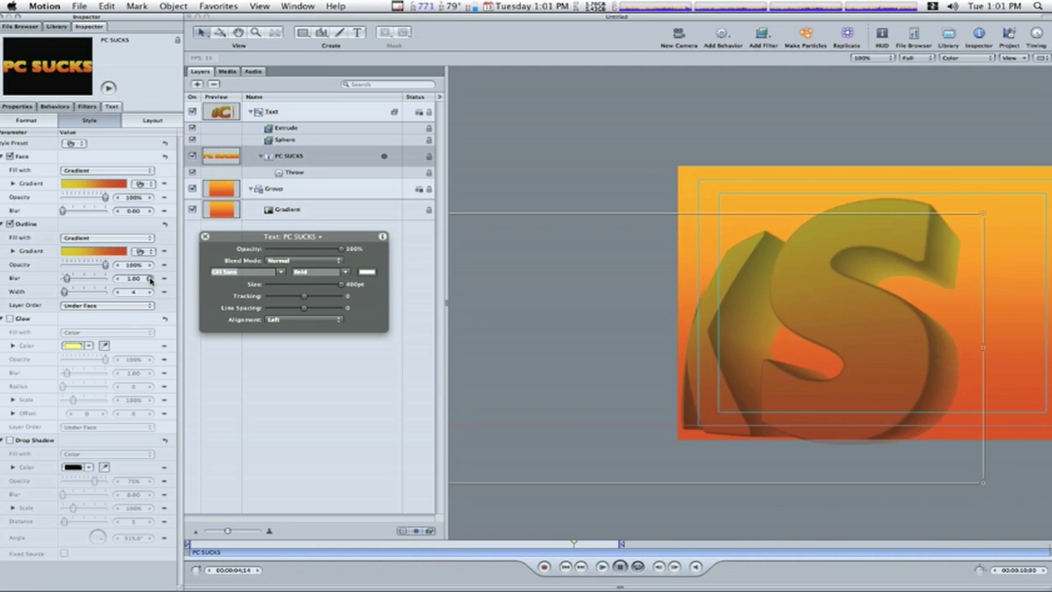
key("super+Tab")
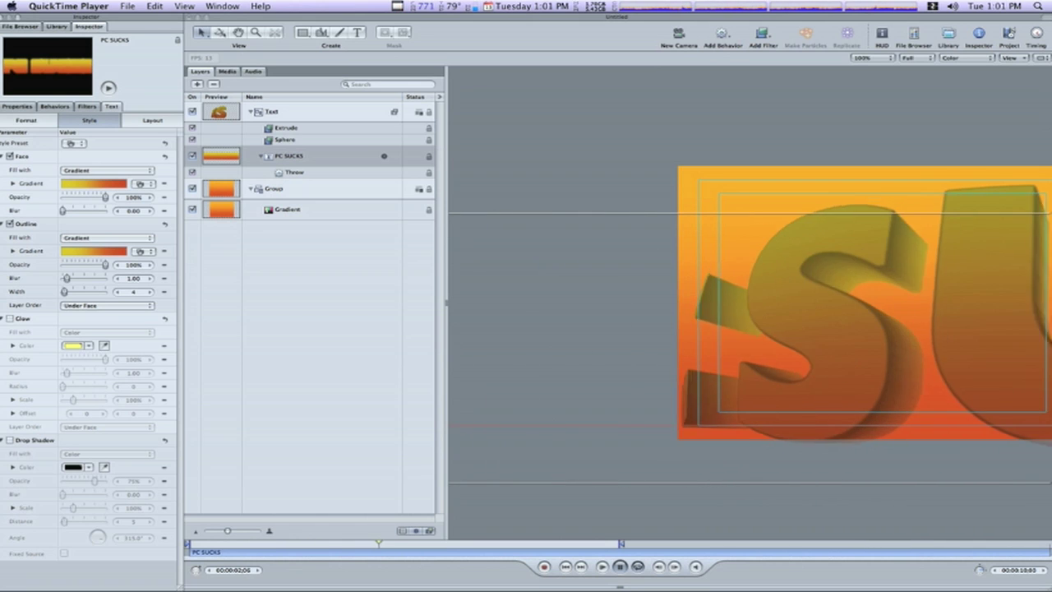
Set the face blur of the PC SUCKS text to 4
left_click(151, 211)
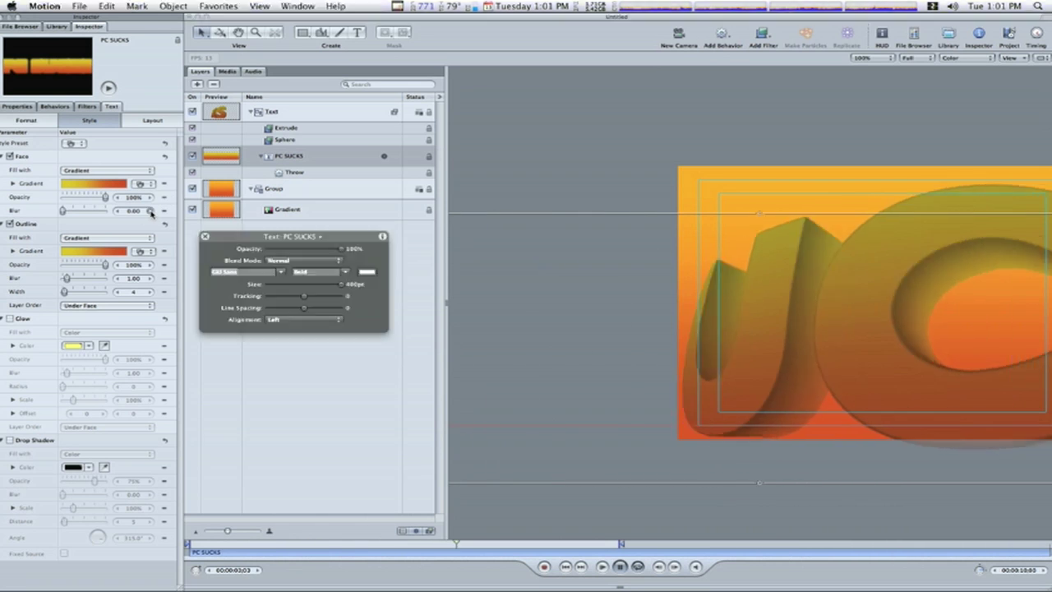
left_click(150, 212)
left_click(150, 211)
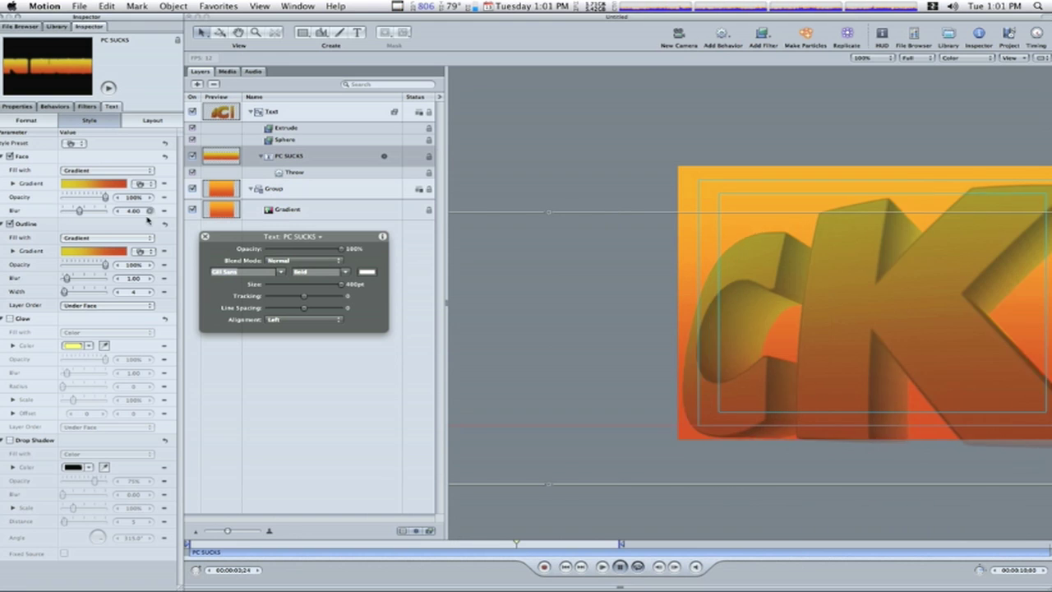
key("super+Tab")
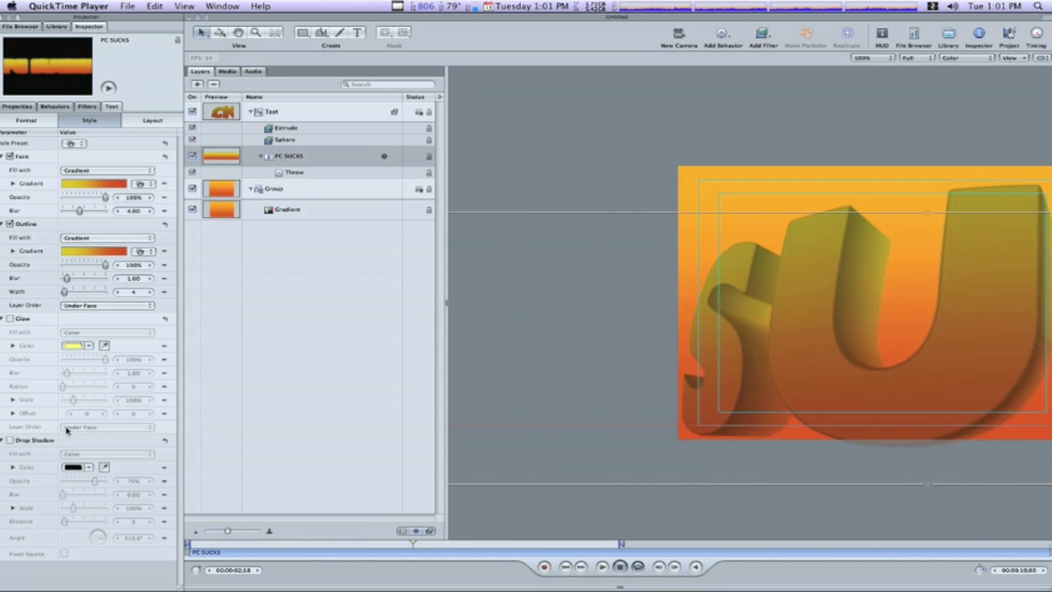
Enable the drop shadow of the PC SUCKS text and set the shadow blur to 4
left_click(11, 441)
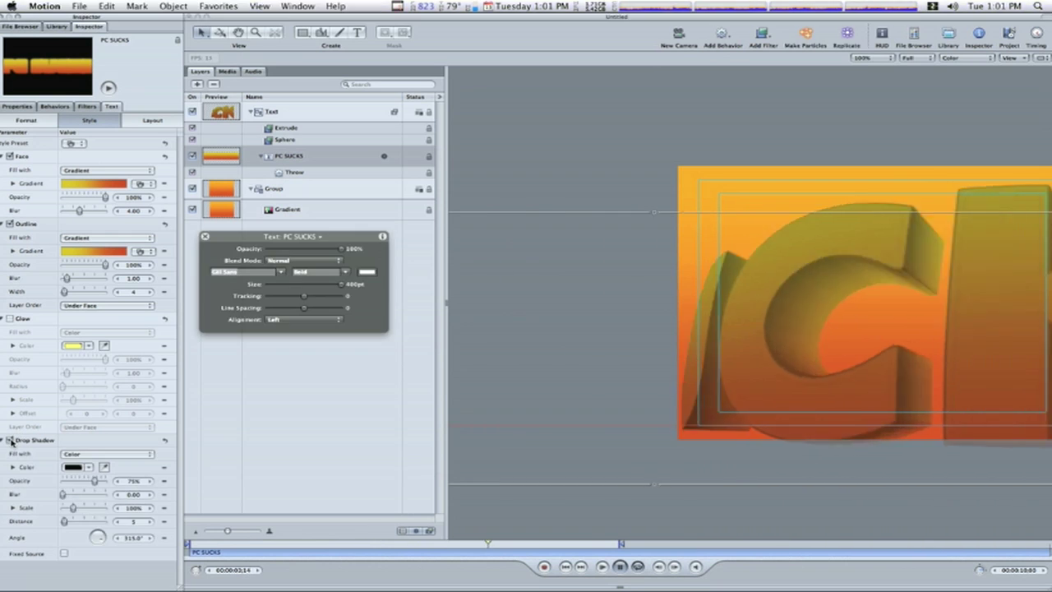
left_click(150, 495)
left_click(150, 495)
left_click(150, 495)
left_click(150, 495)
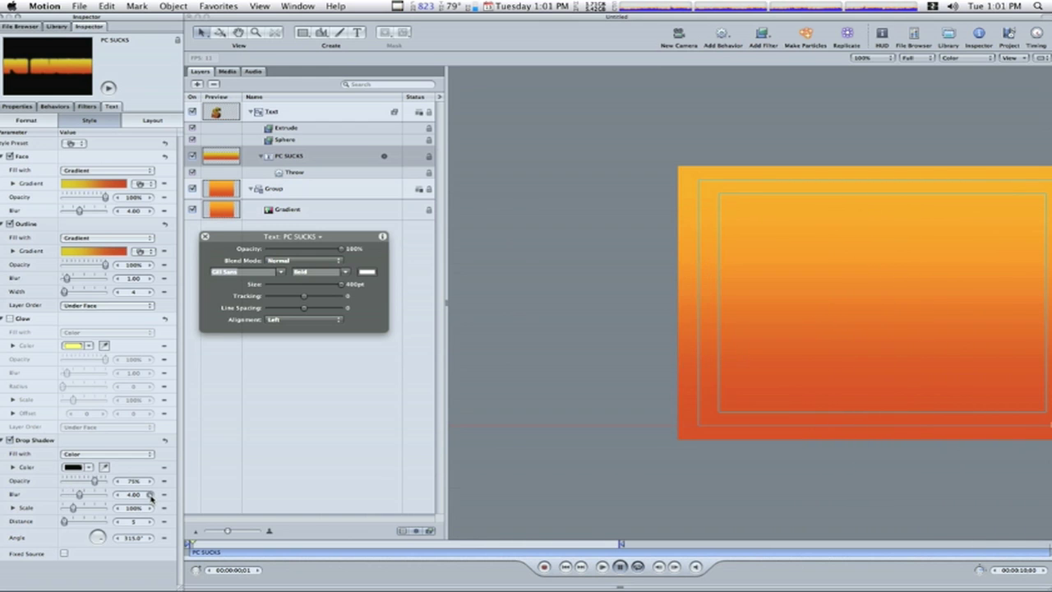
left_click(871, 58)
left_click(865, 105)
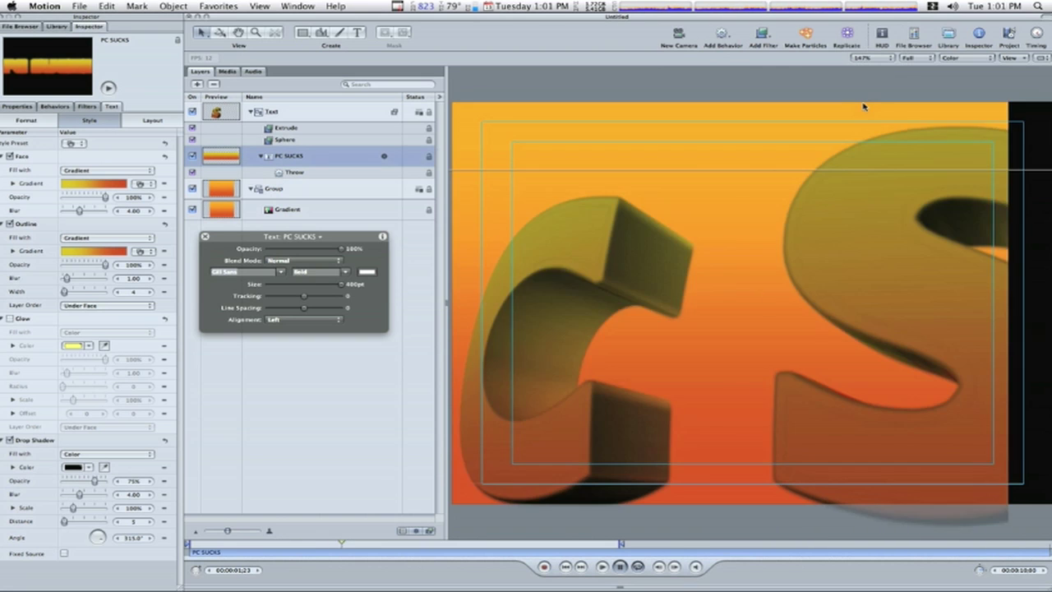